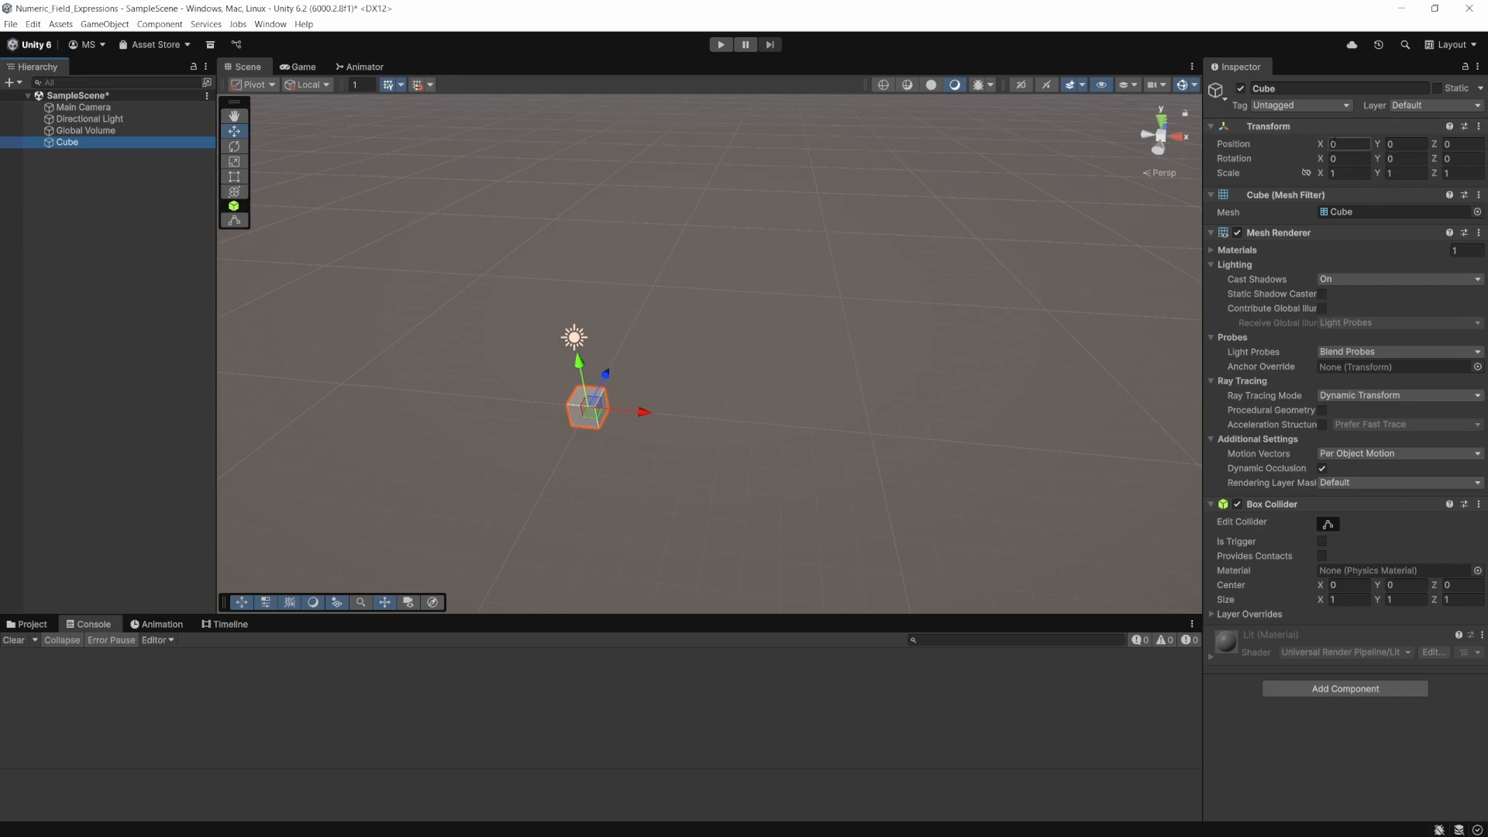
- Set the Cube's X position to 2.25
left_click(1360, 145)
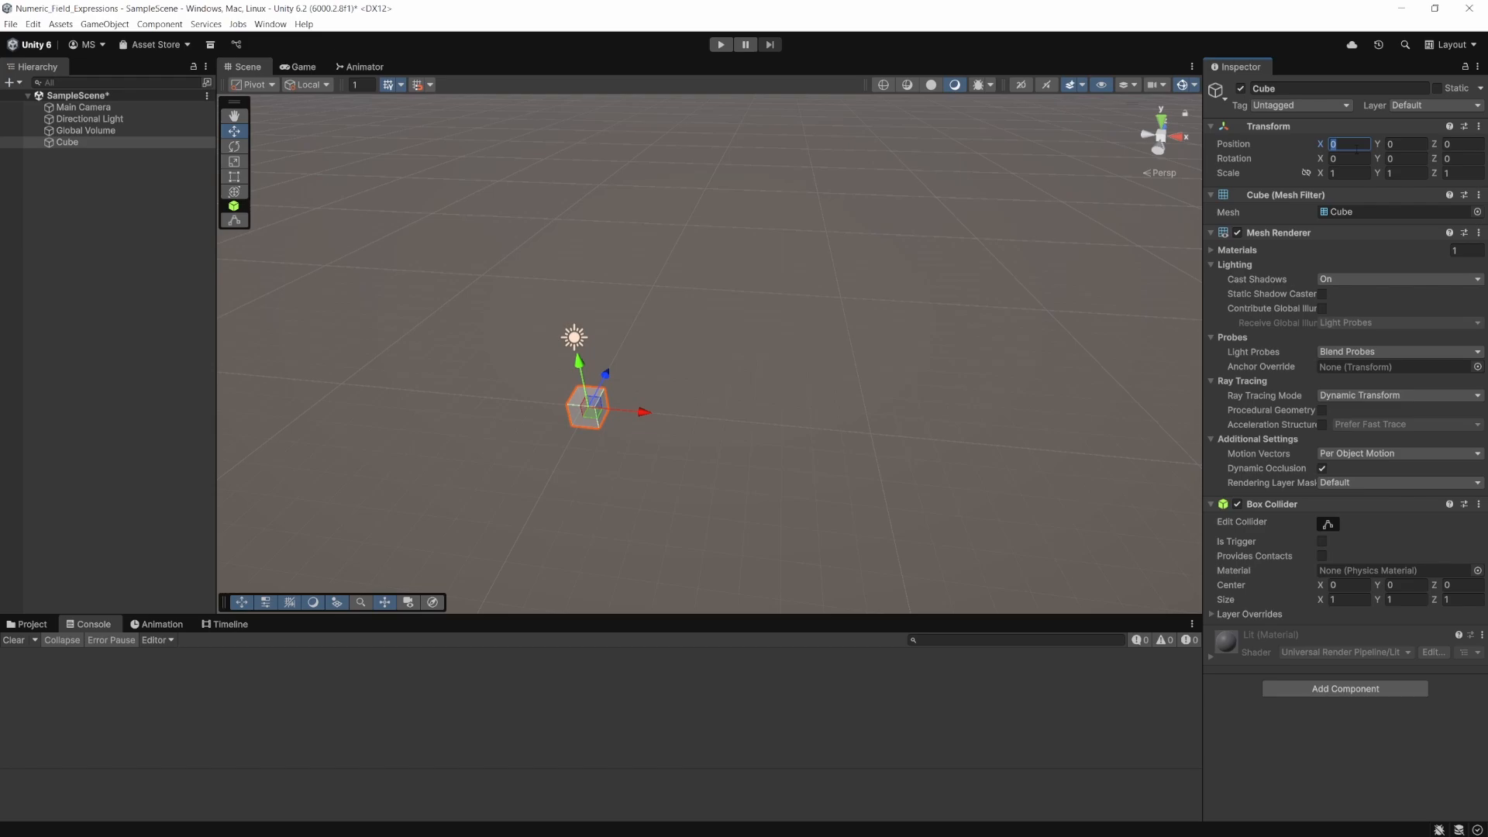
type("2.25")
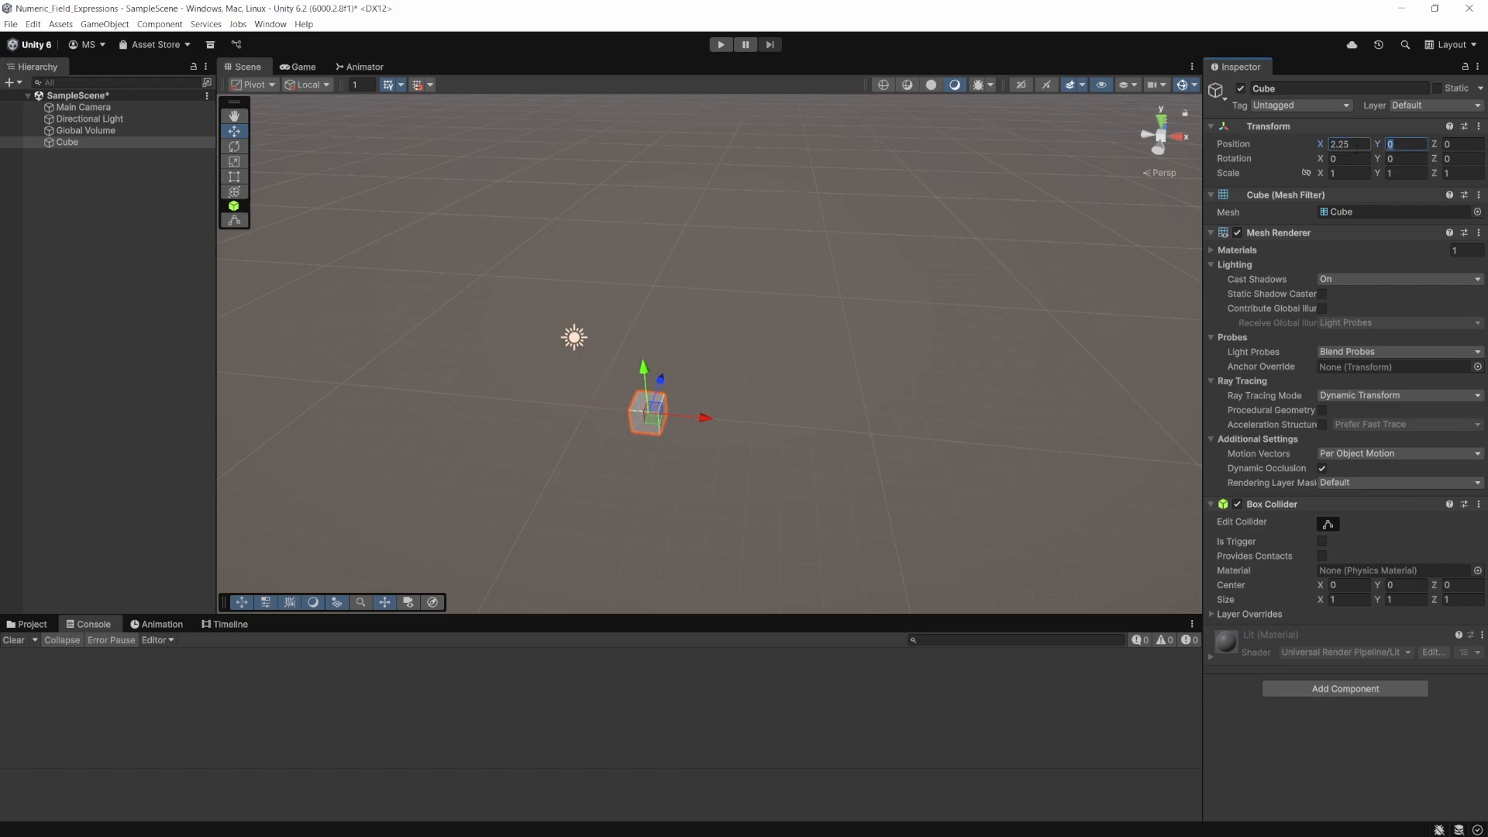
key("Return")
- Add 1.25 to the Cube's X position by appending +1.25 to the existing value as an expression
left_click(1362, 145)
type("+1.25")
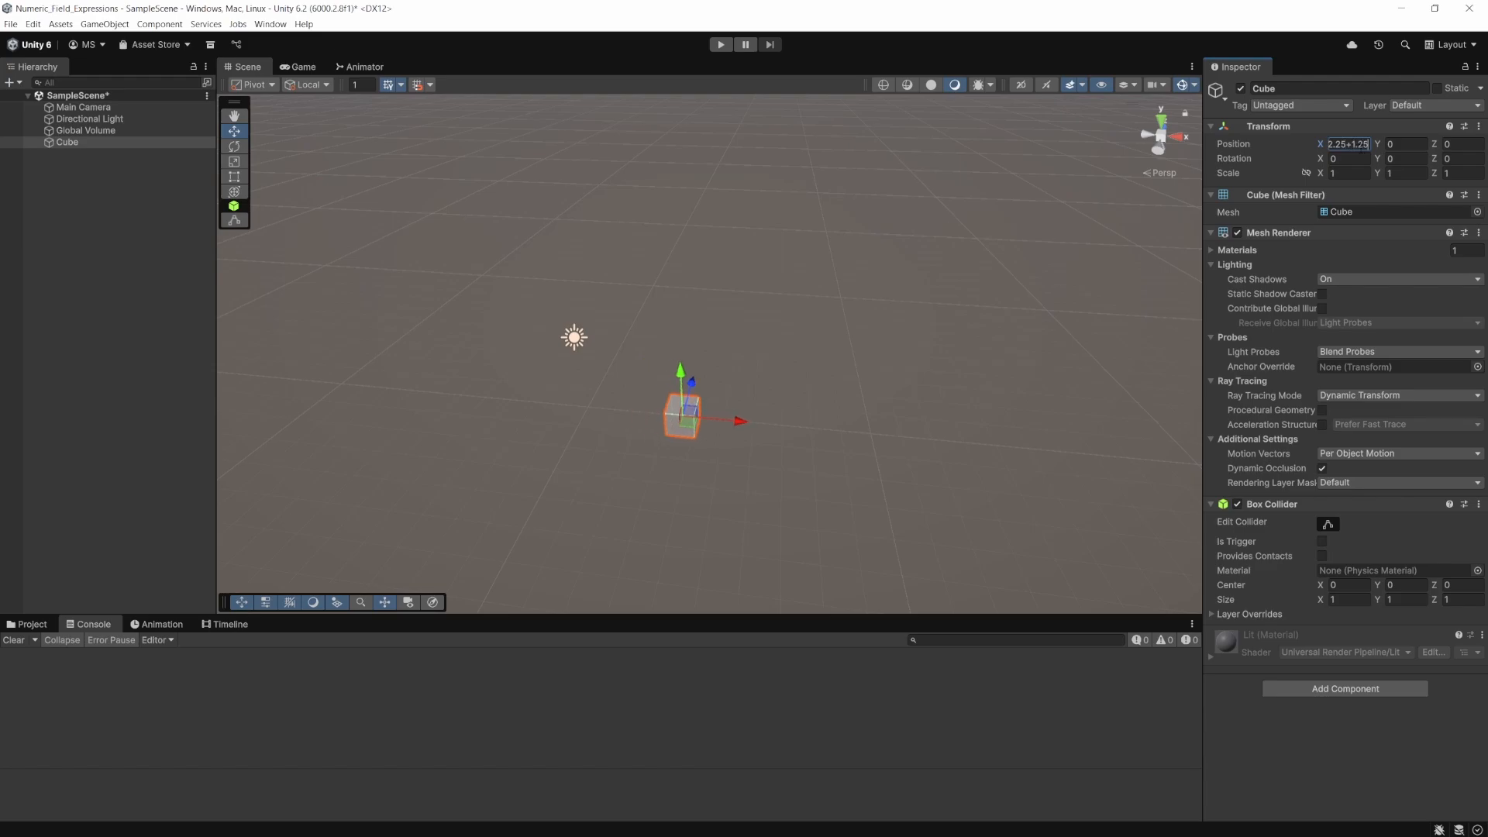
key("Return")
- Double the Cube's X position with the expression *2, and halve it again with /2
type("*2")
key("Return")
type("/")
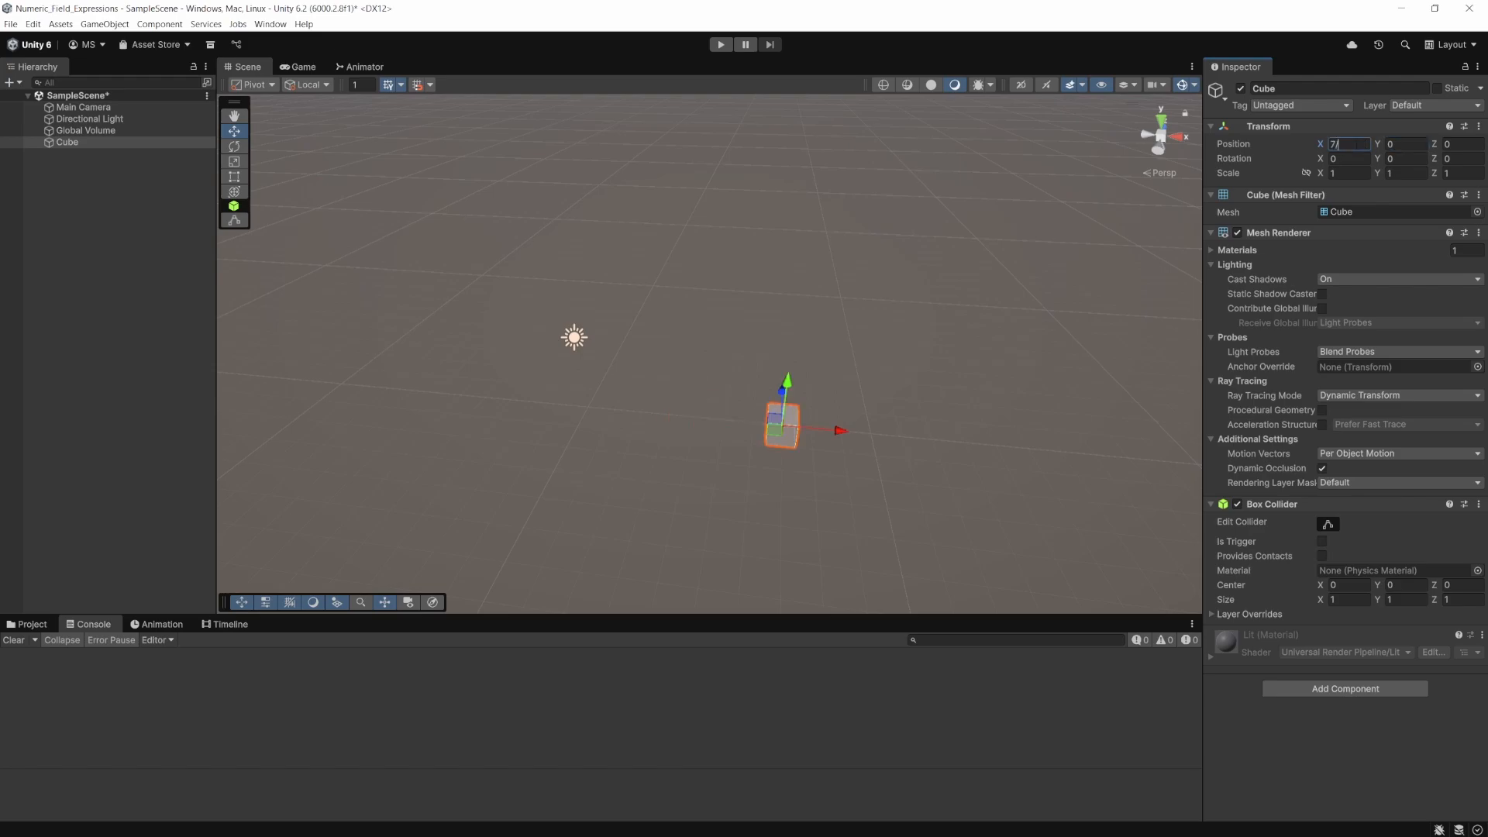
type("2")
key("Tab")
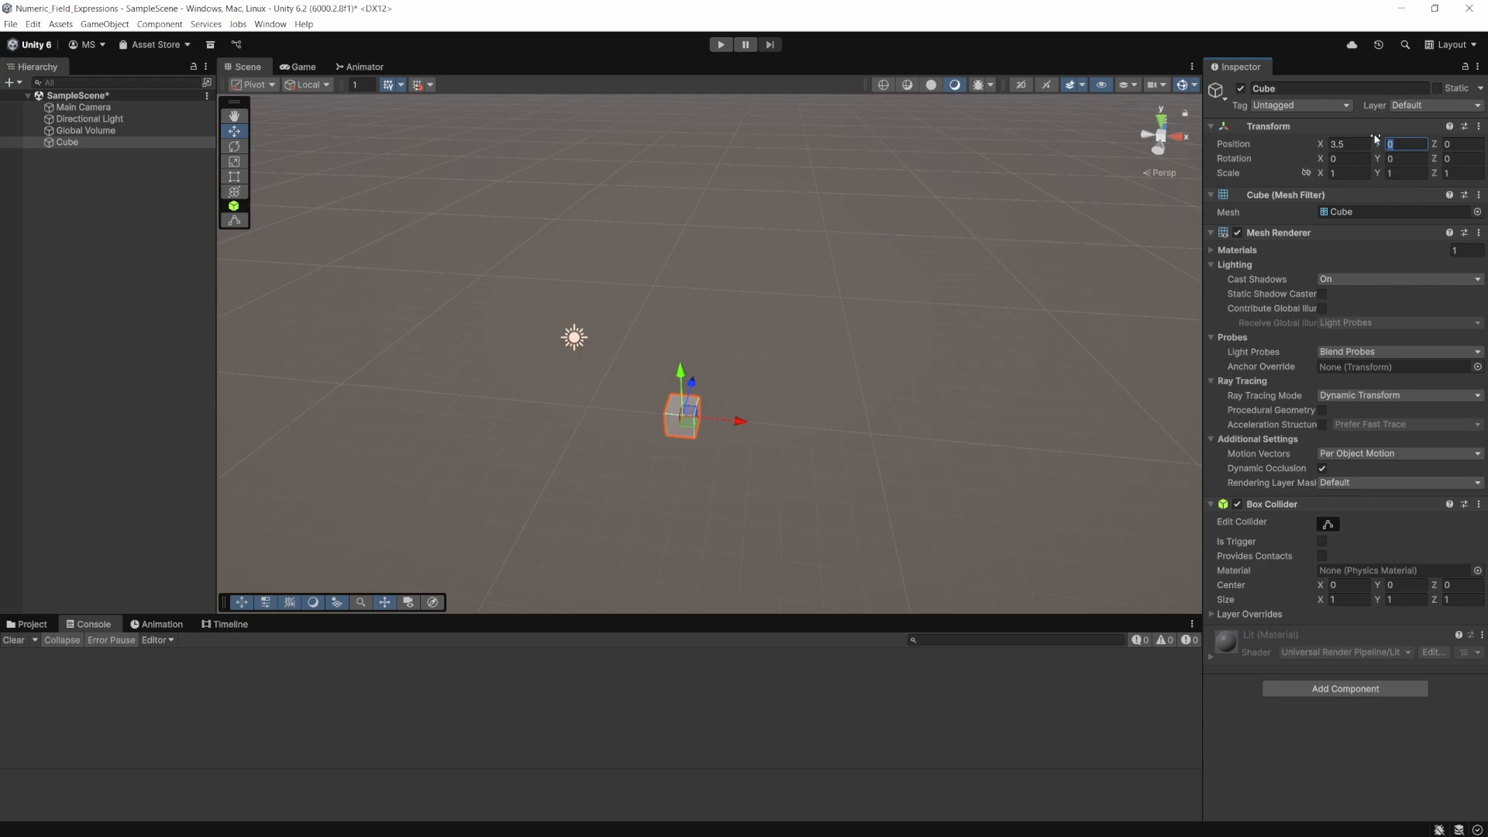
- Increase the Cube's X position by 5 by appending +5 to its value
left_click(1362, 144)
key("End")
type("+5")
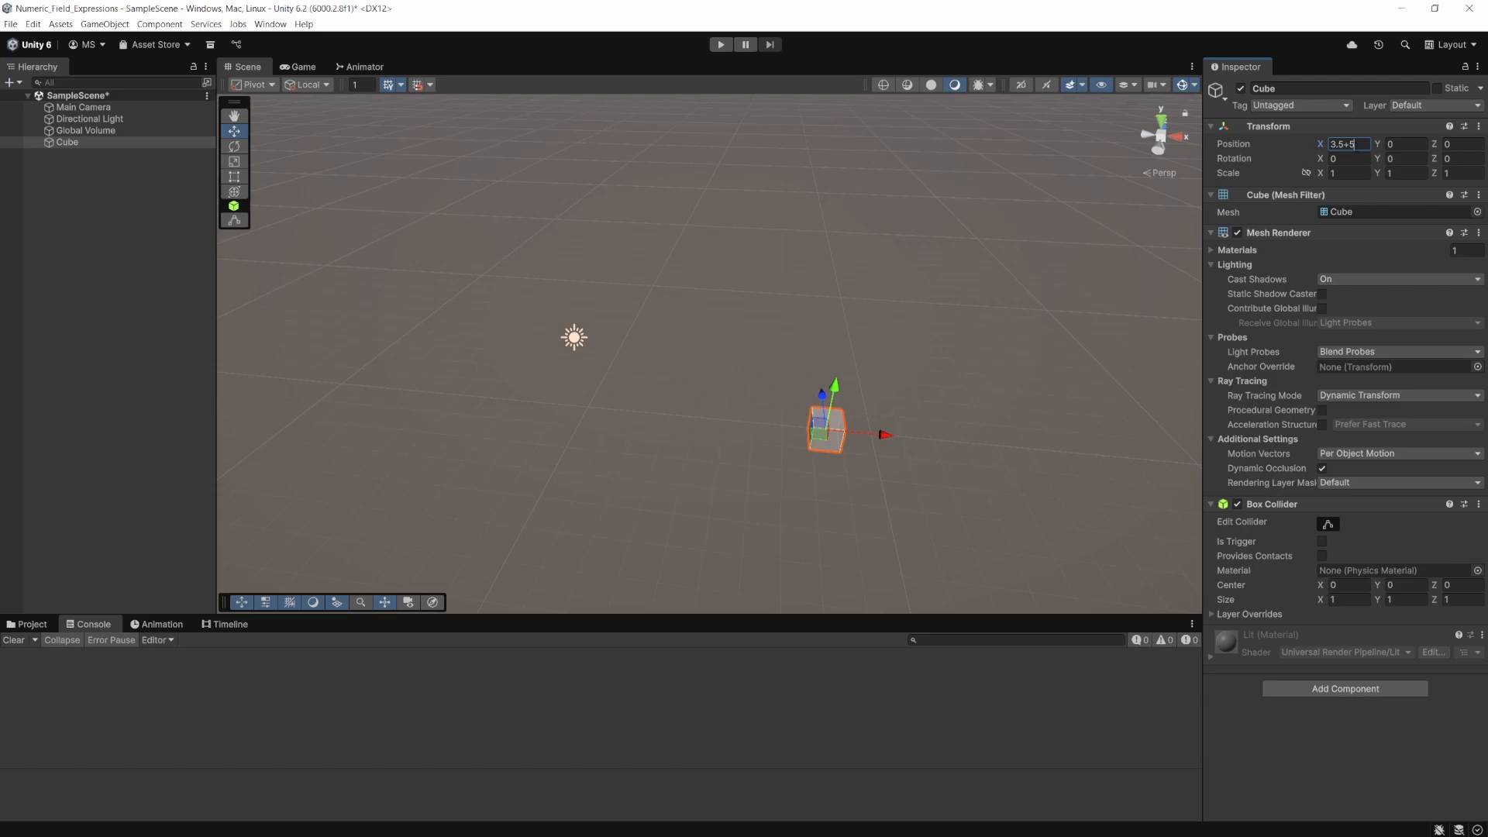
key("Return")
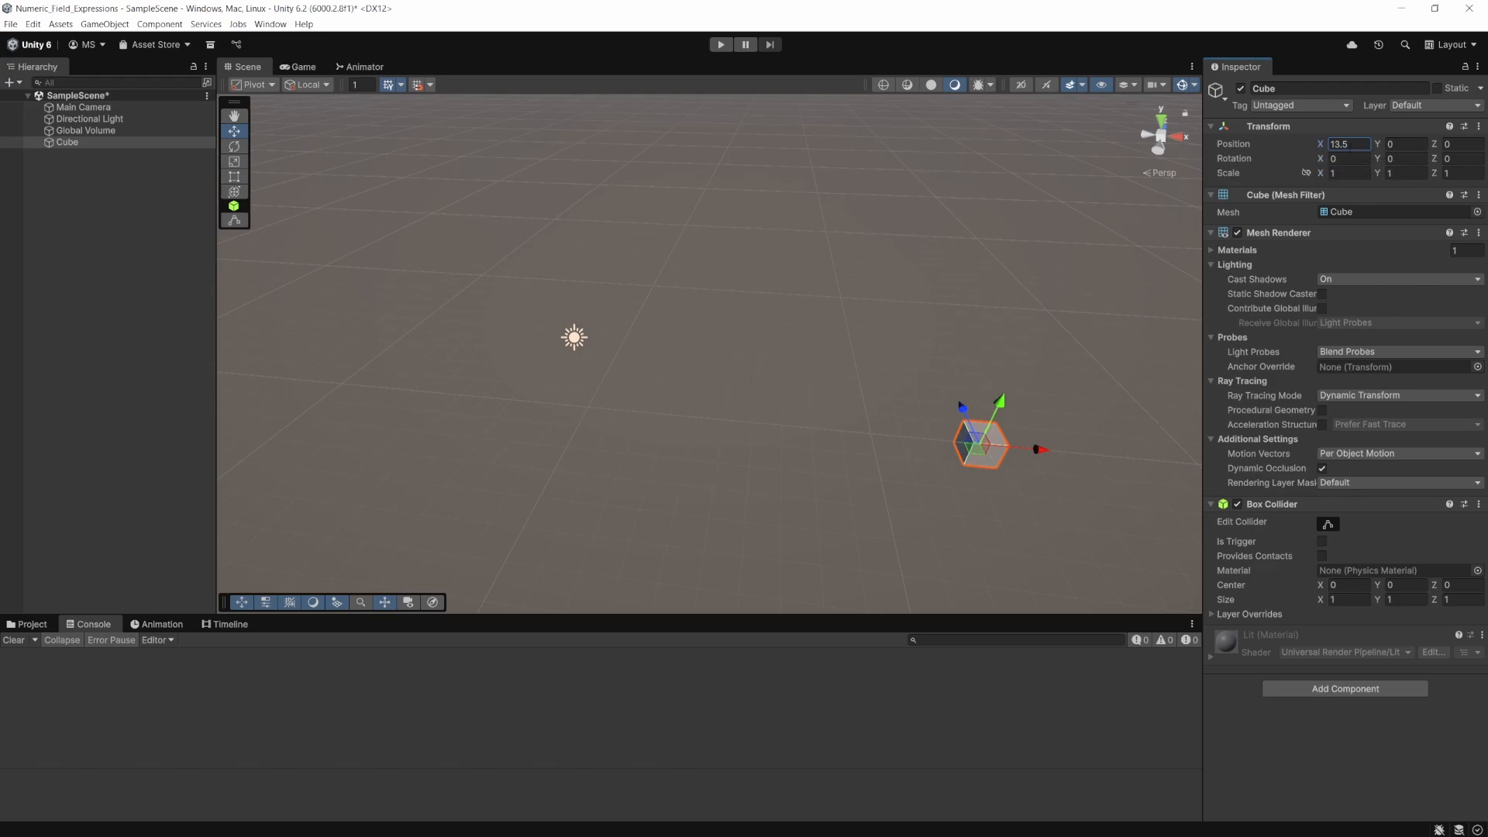
- Replace the Cube's X position with 1.223
left_click(1359, 144)
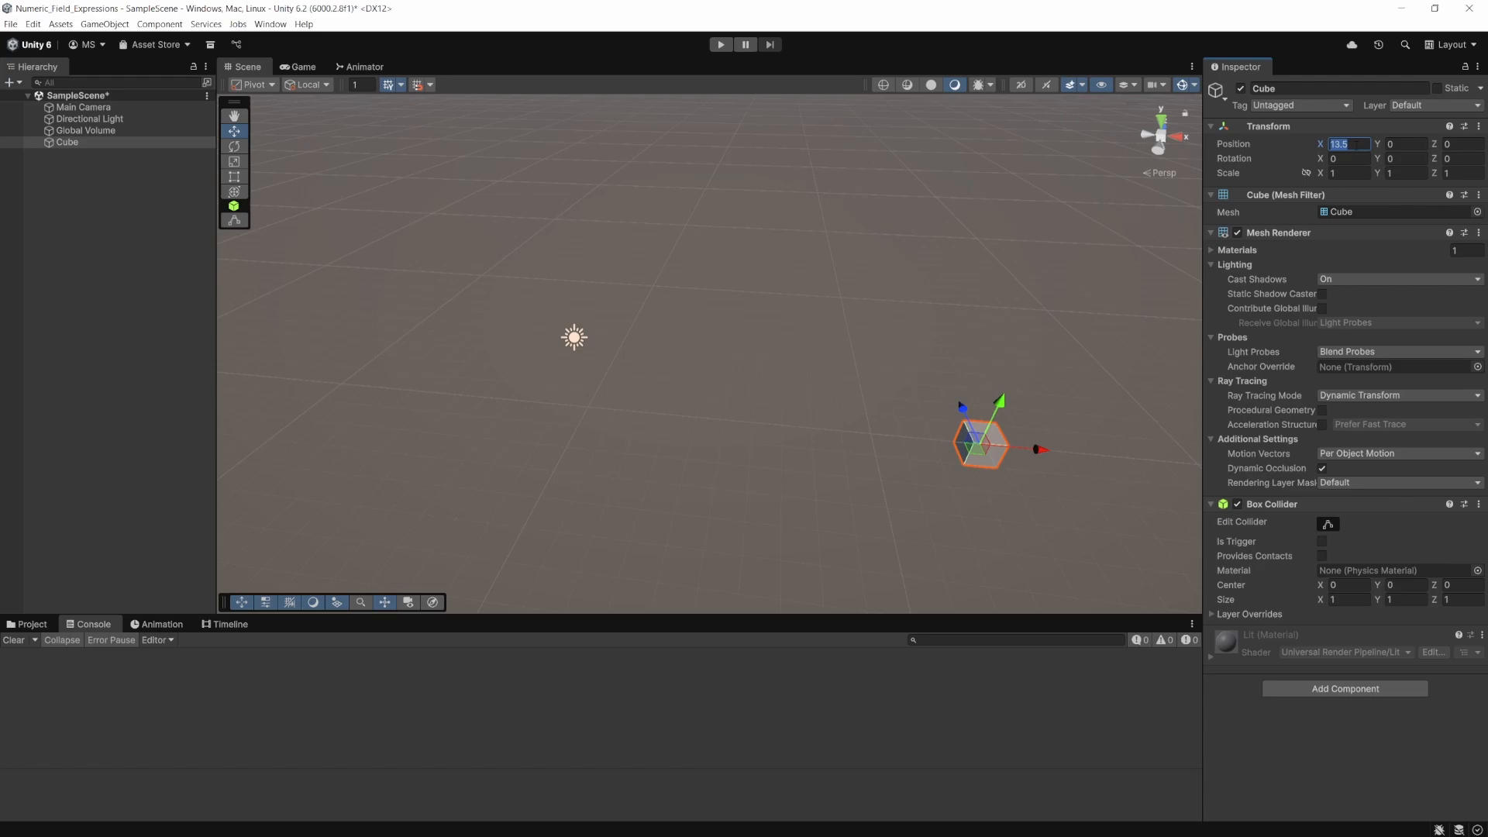
type("1.2")
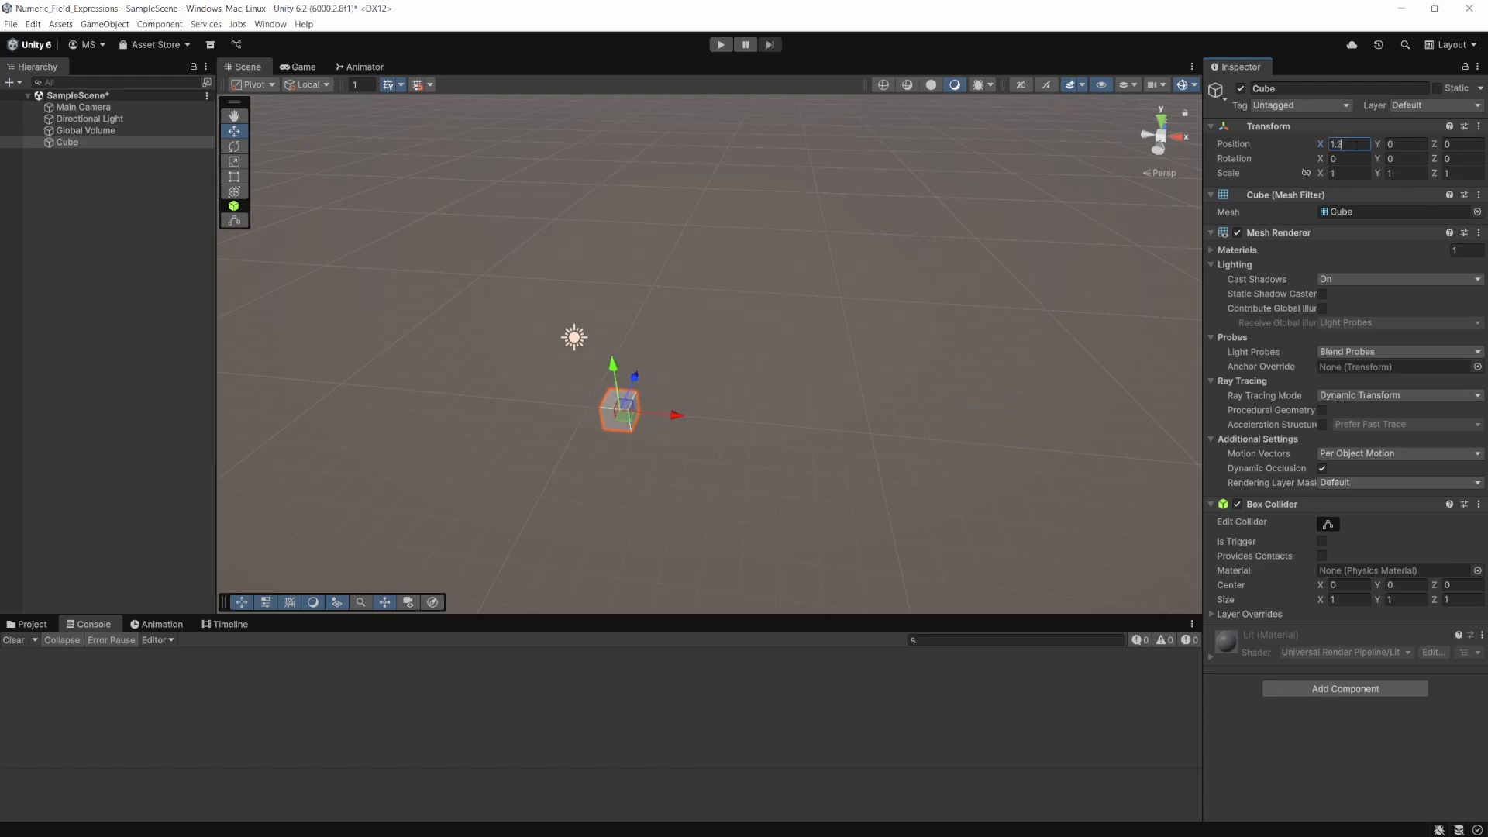
type("23")
key("Tab")
- Add the pasted offset 1.223 to the Cube's X position as an expression
right_click(1287, 145)
left_click(1347, 145)
key("ctrl+c")
type("+")
key("ctrl+v")
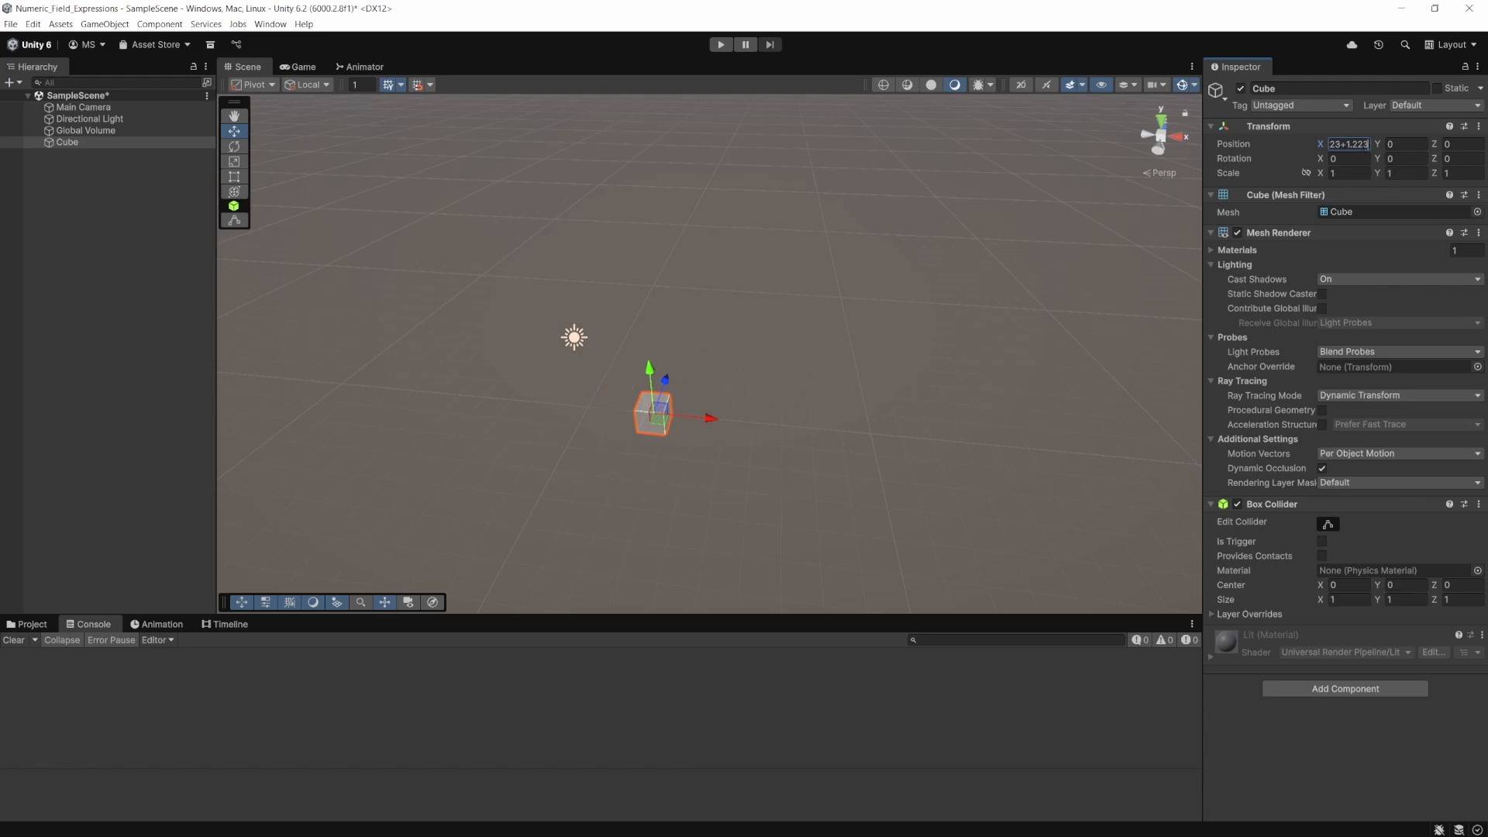
key("Return")
- Duplicate the Cube and offset the copy by adding the pasted 1.223 to its X position
key("ctrl+d")
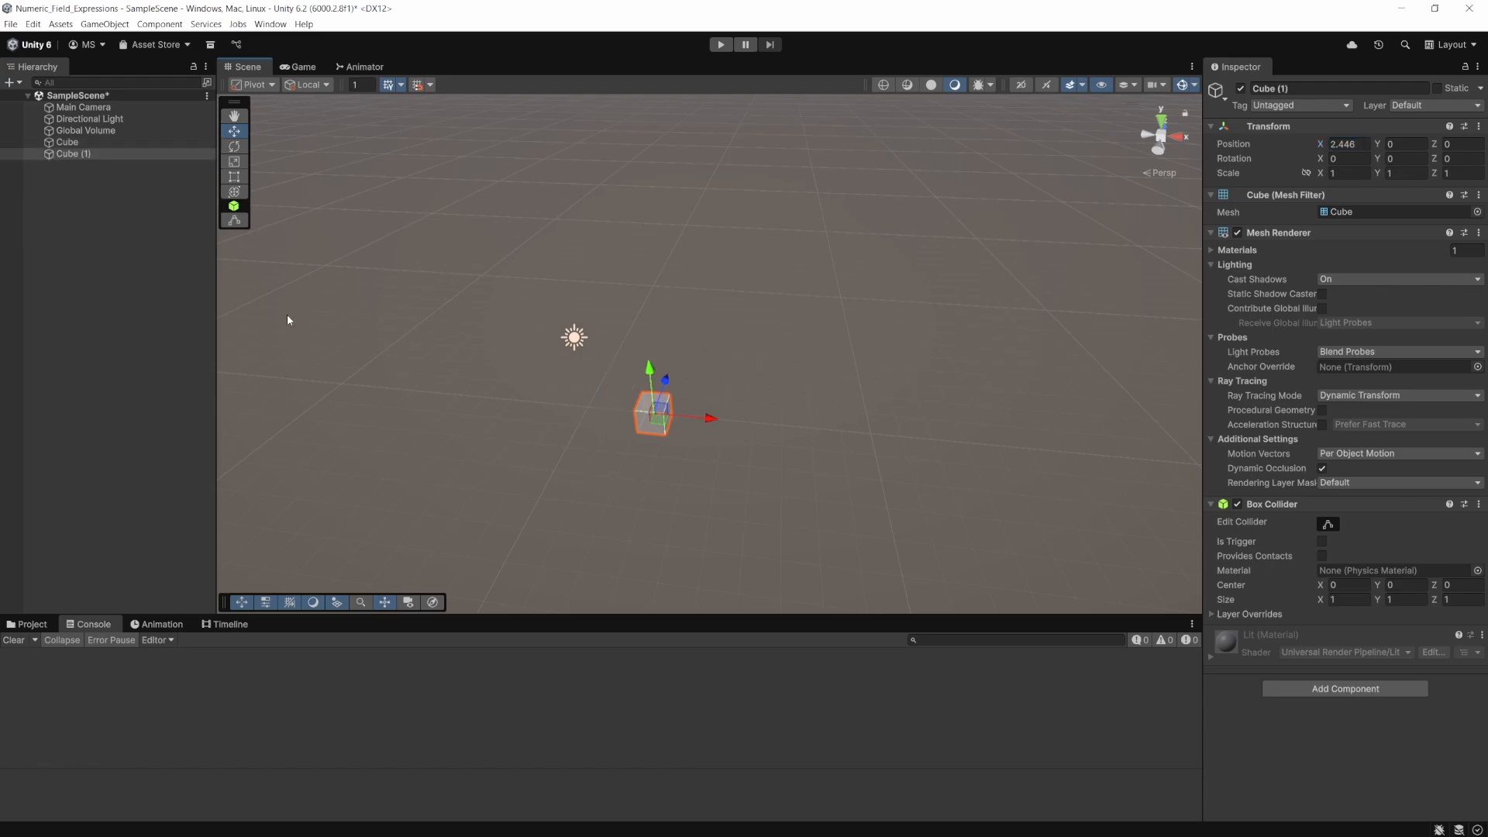
left_click(1362, 145)
key("End")
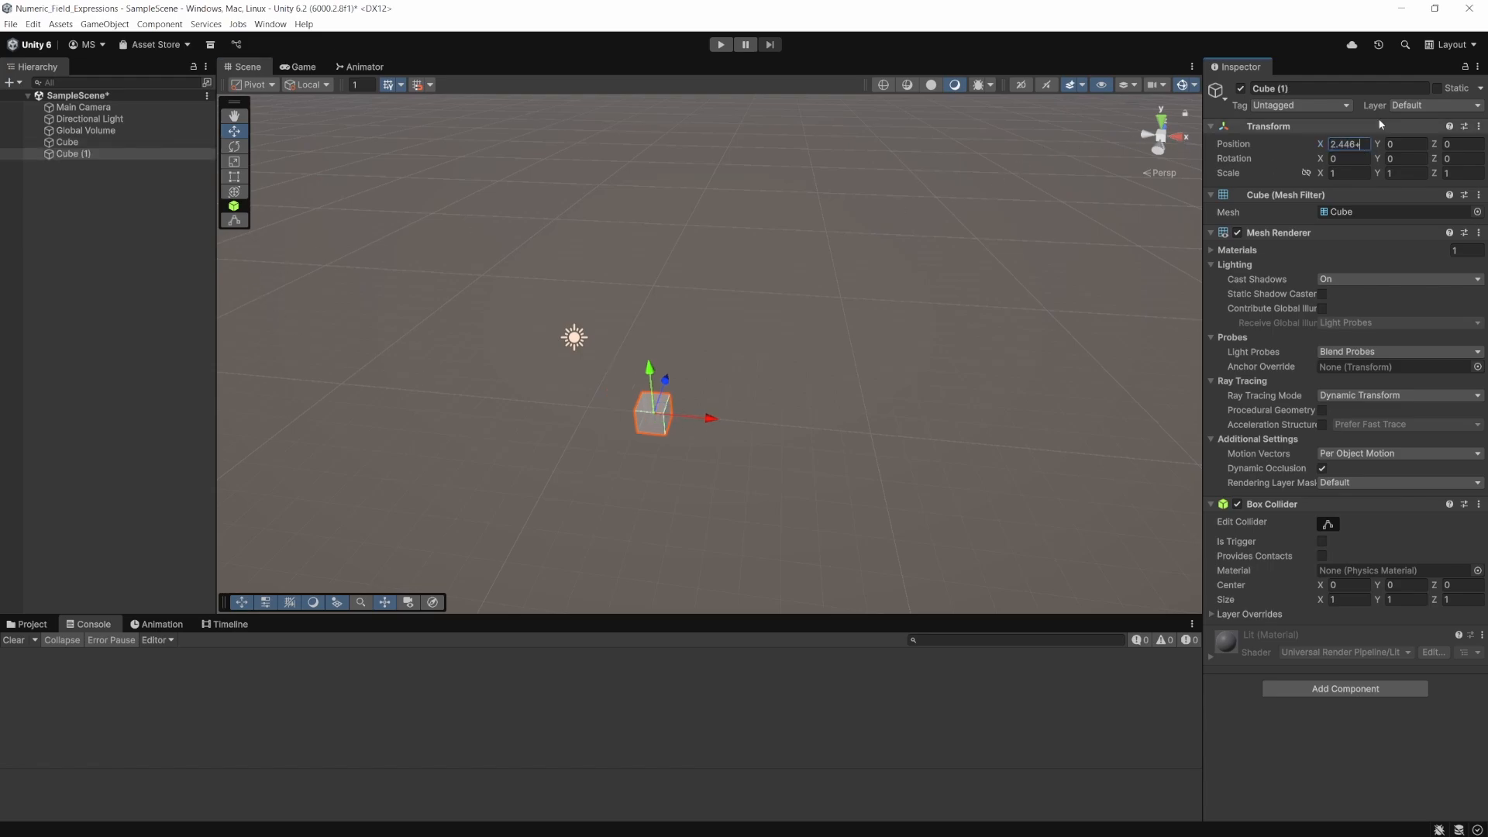
type("+")
key("ctrl+v")
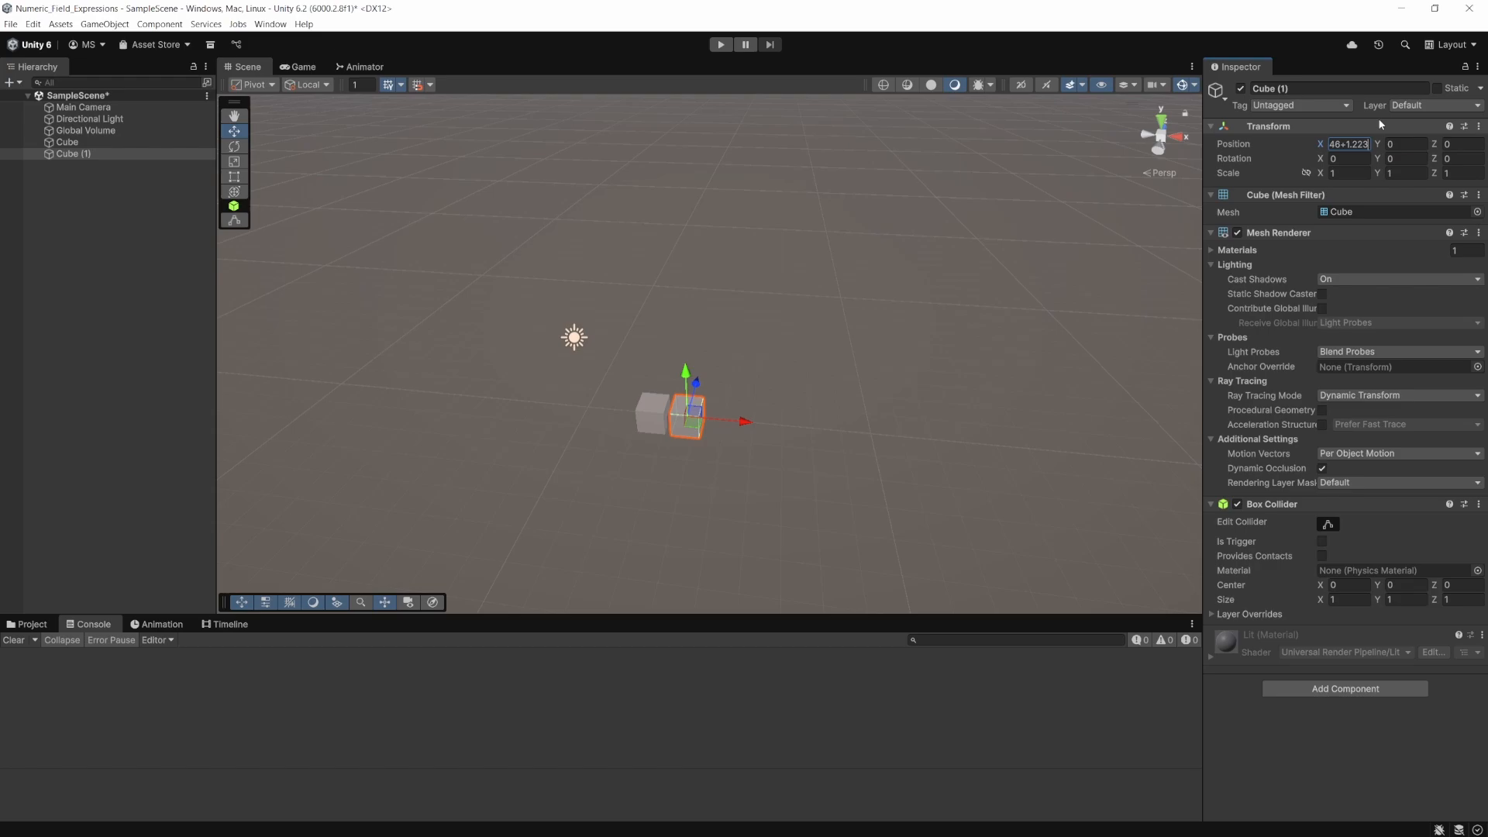
key("Return")
- Duplicate Cube (1) and shift the new copy by adding the pasted 1.223 to its X position
key("ctrl+d")
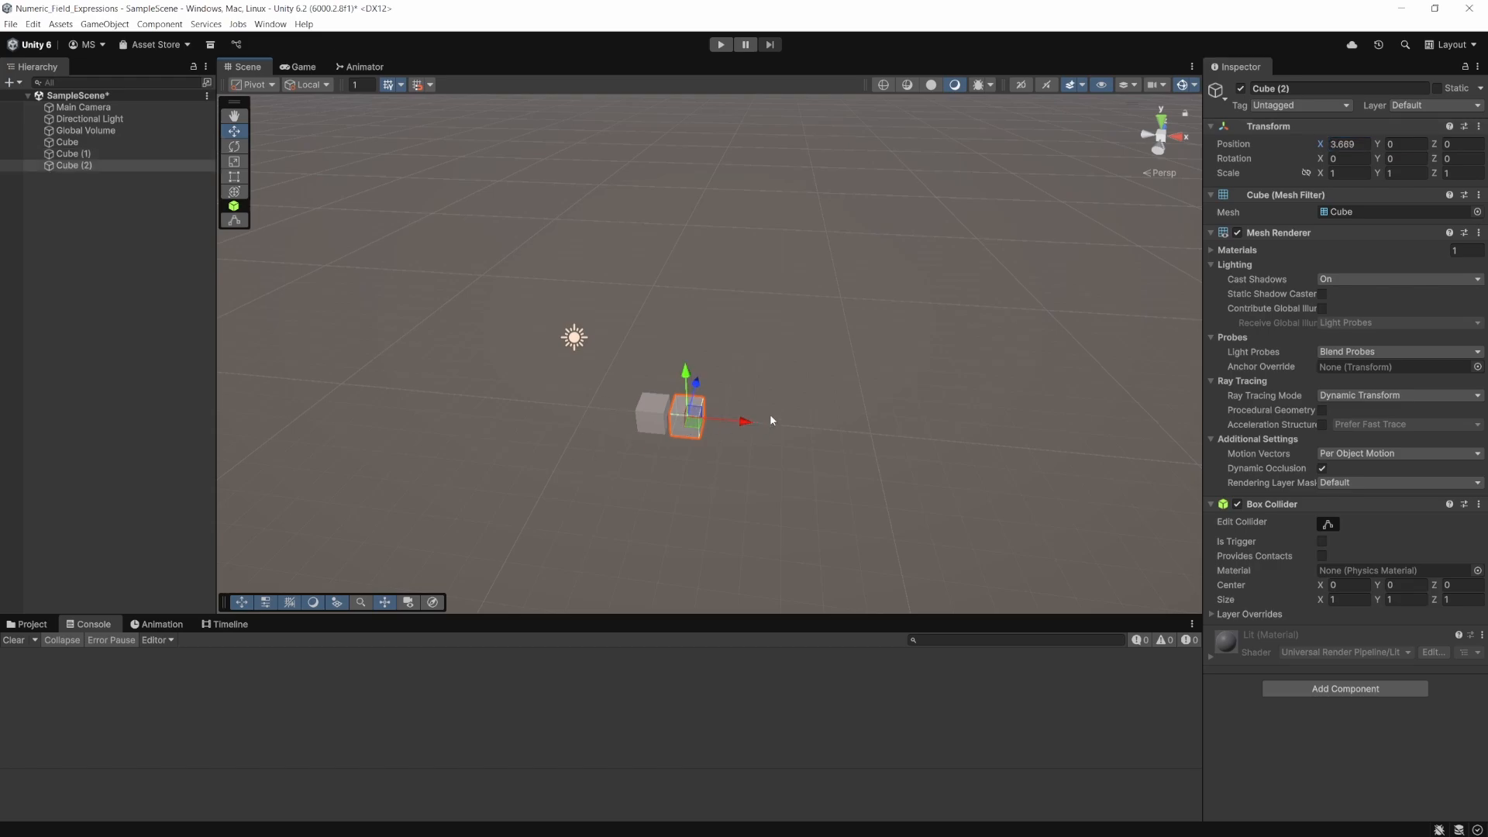
left_click(1342, 144)
left_click(1364, 144)
type("+")
key("ctrl+v")
key("Return")
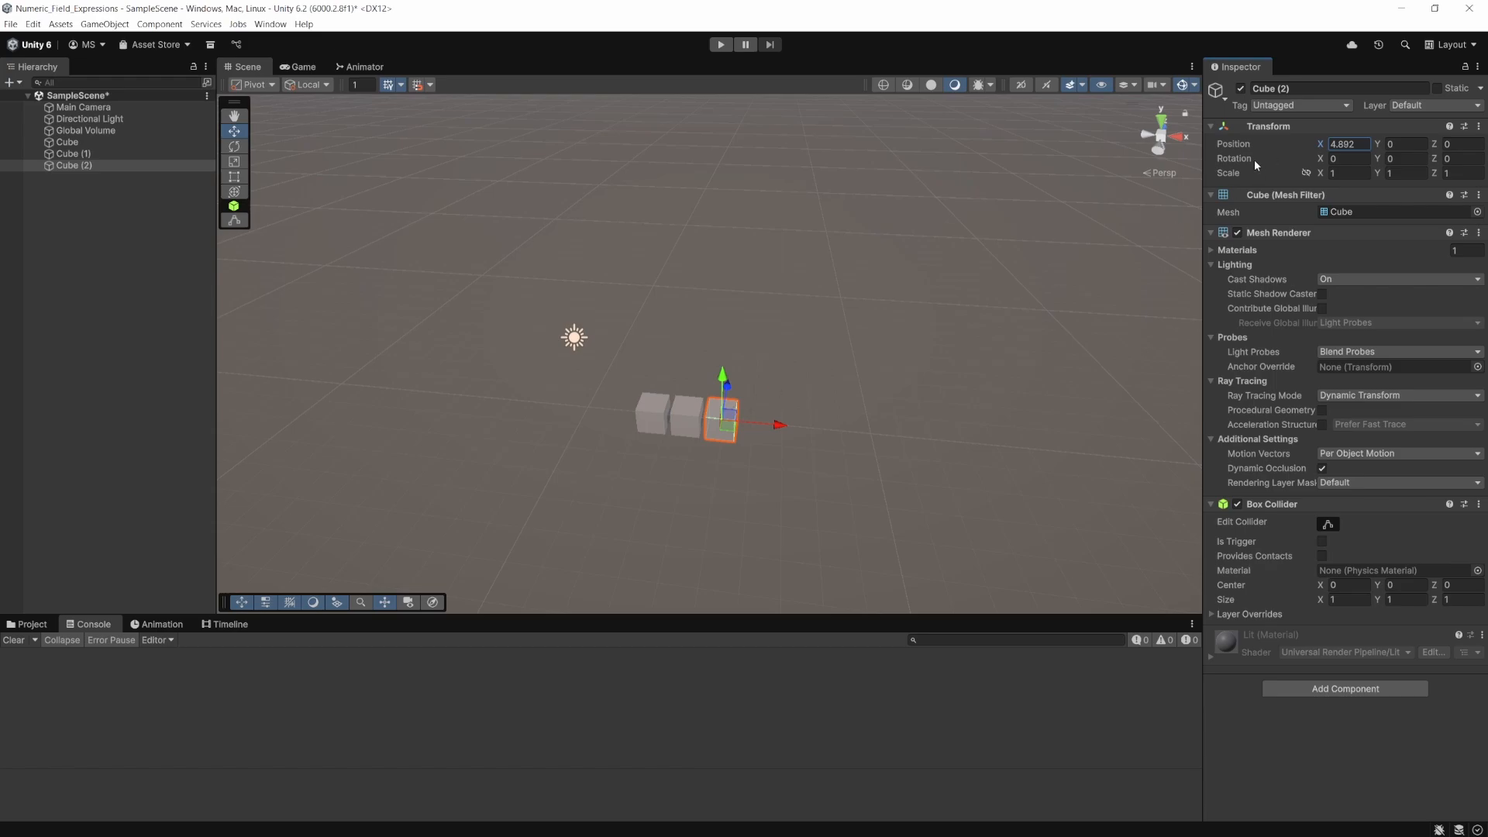
- Select all three cubes and shift their X positions together with the expression +=5
left_click(128, 142)
left_click(115, 165, "shift")
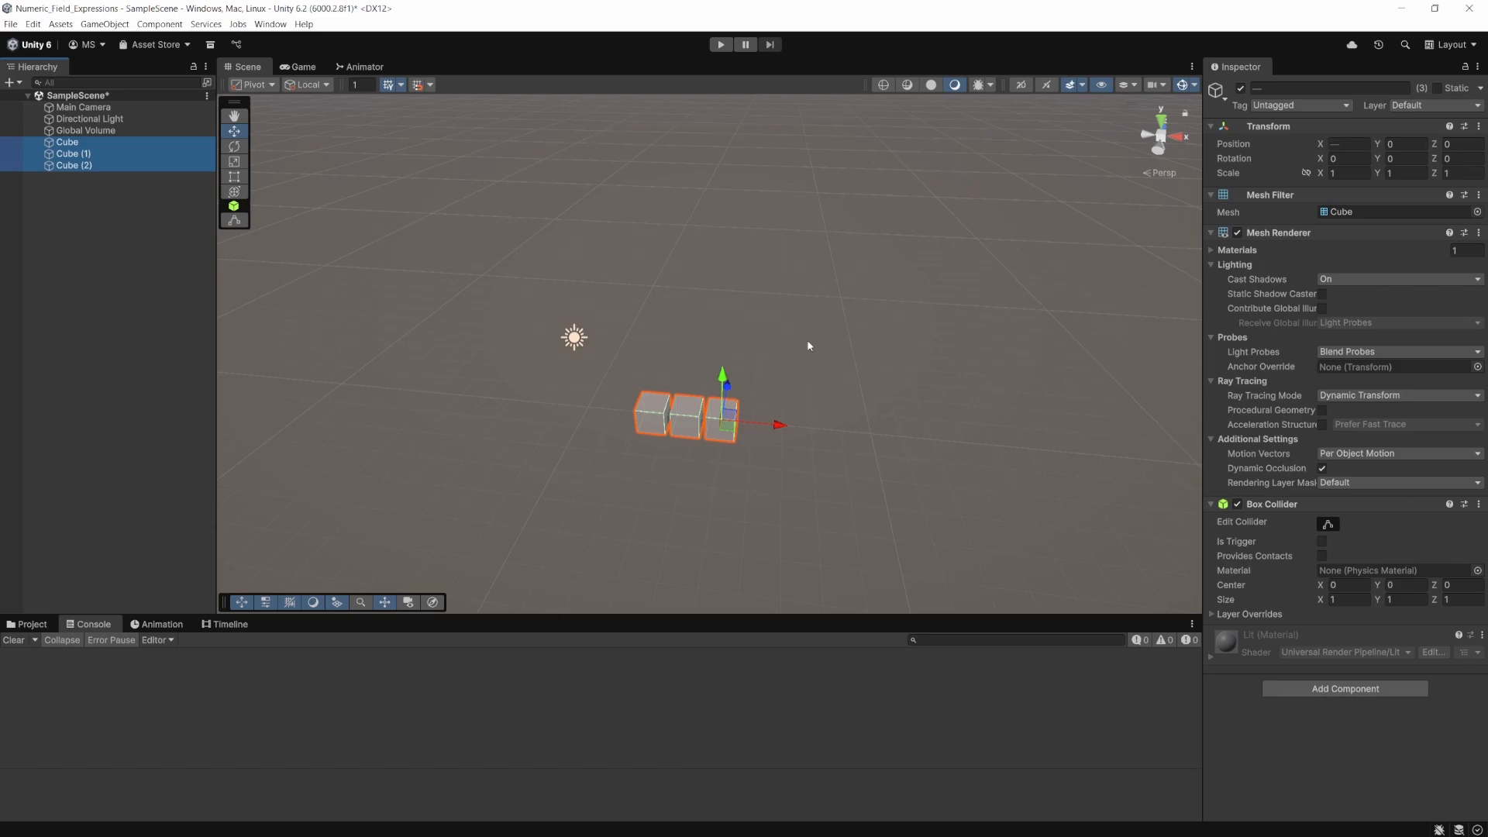
left_click(1349, 145)
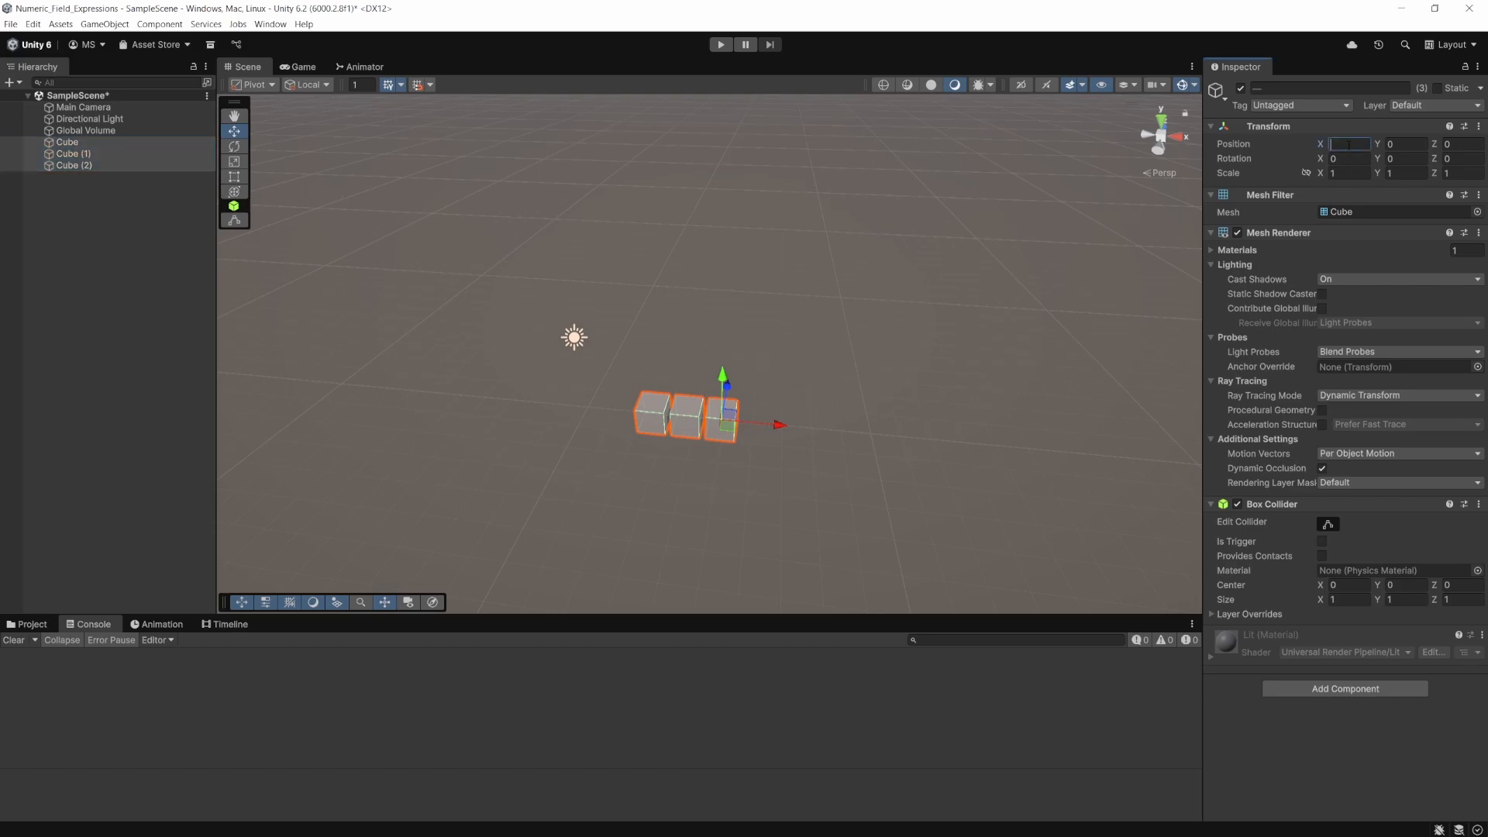
type("+=5")
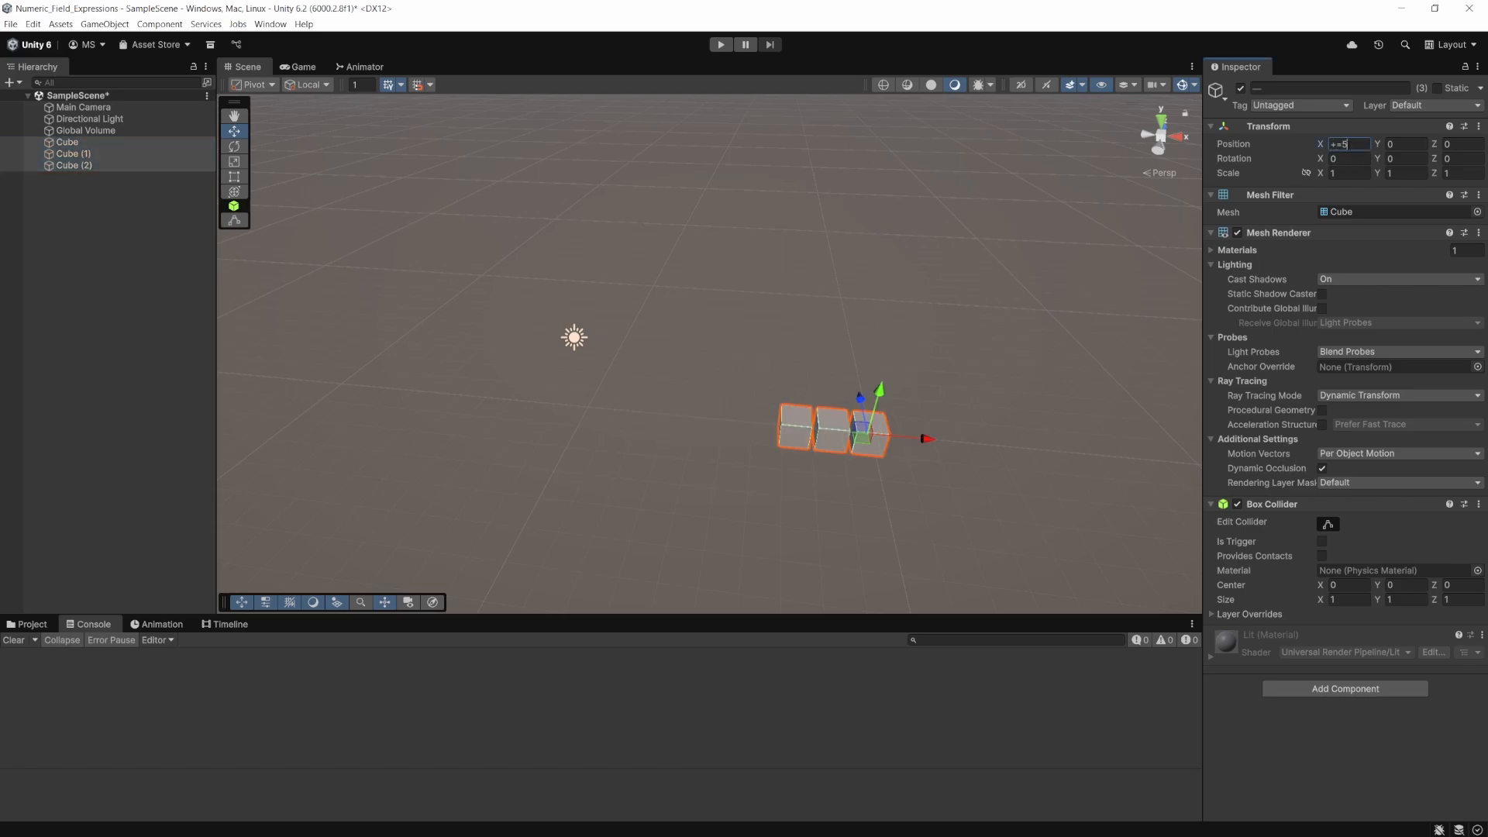
key("Return")
- Multiply the three cubes' X positions with *=2, and divide them back with /=2
type("*=2")
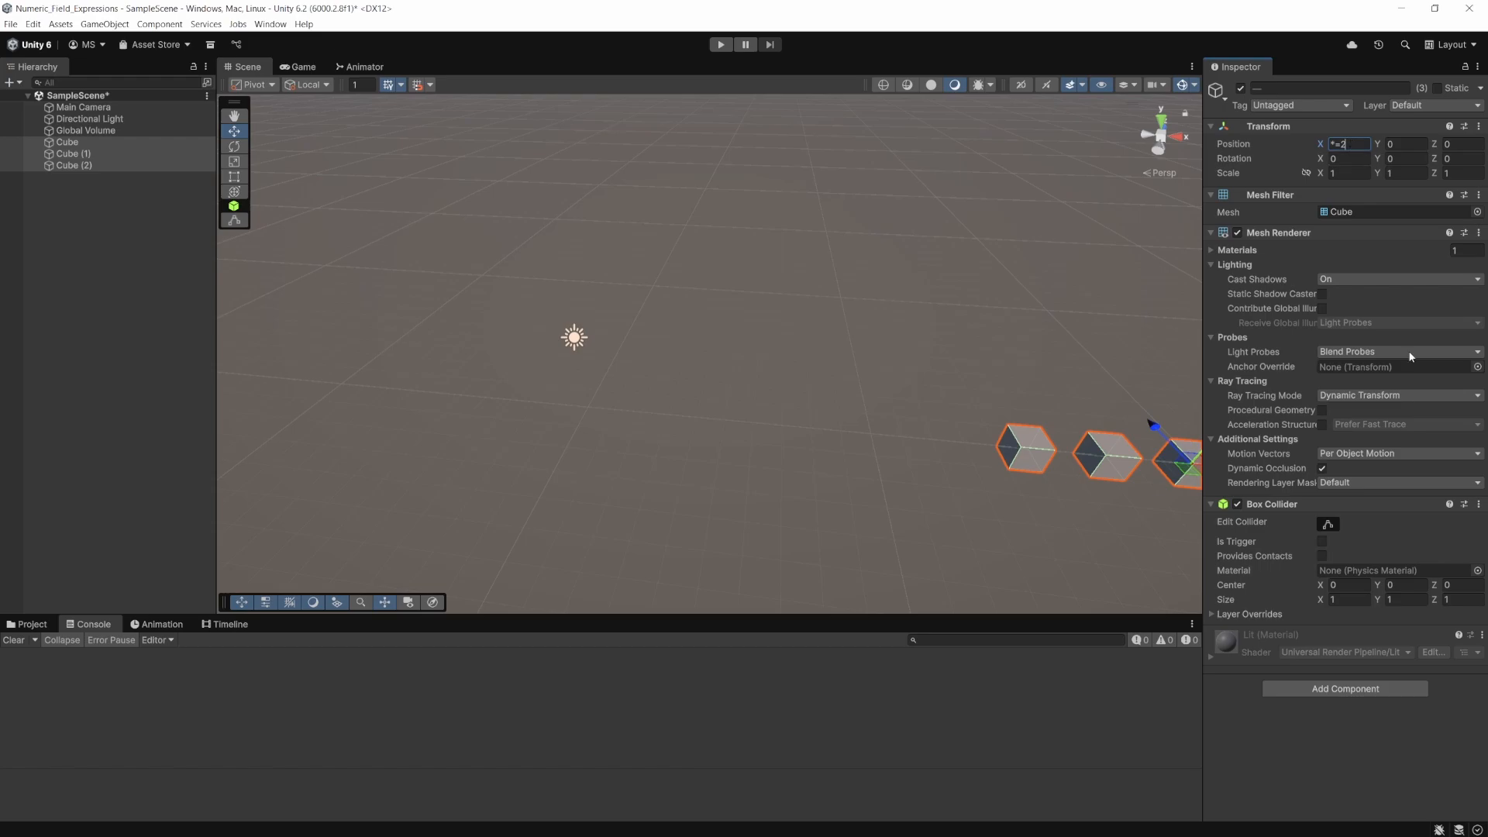
key("BackSpace")
key("BackSpace")
key("BackSpace")
type("/=2")
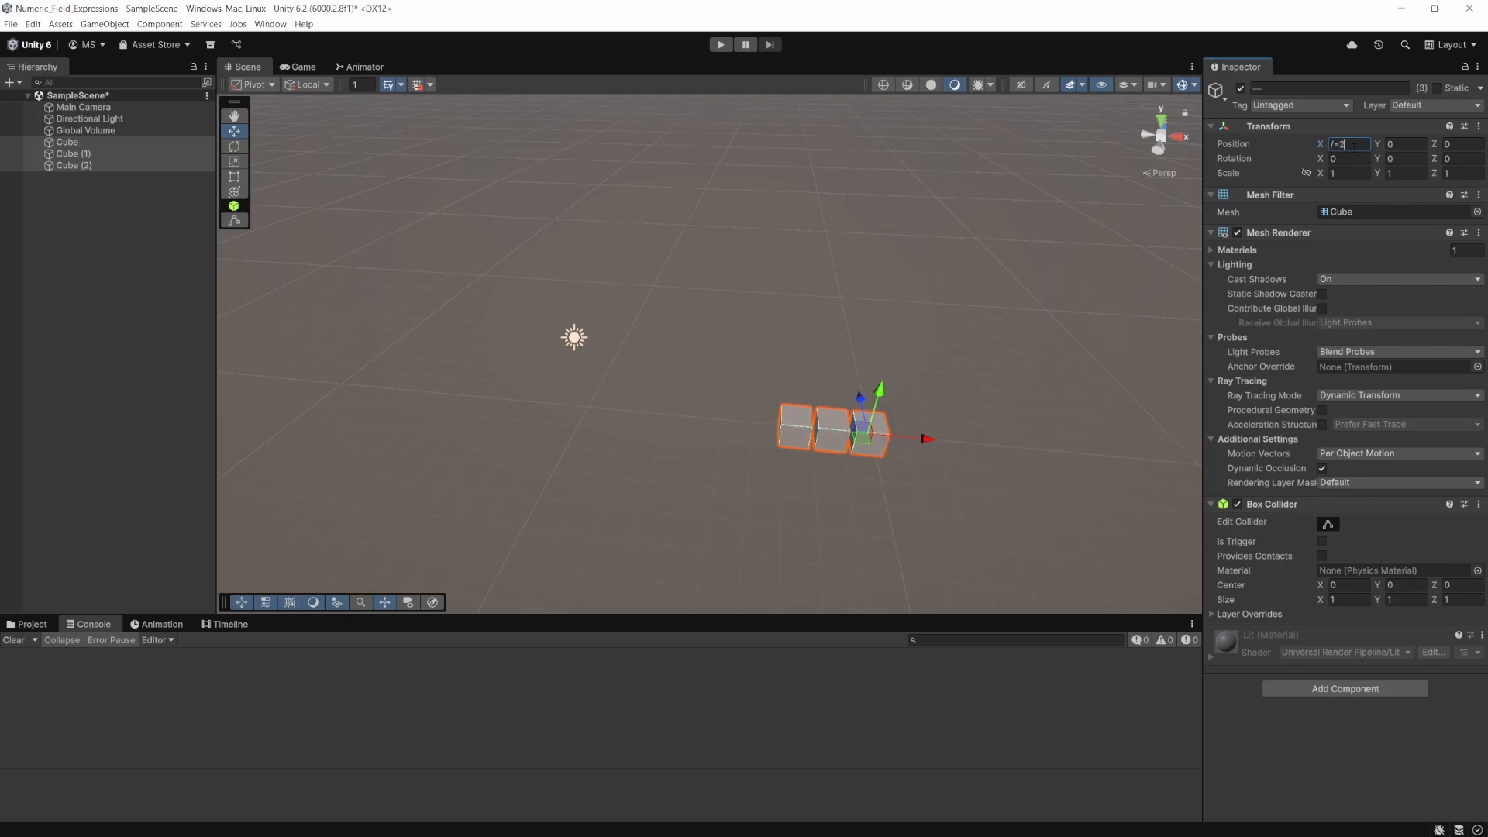
key("Tab")
- Delete Cube (1) and Cube (2), leaving only the original Cube
left_click(89, 143)
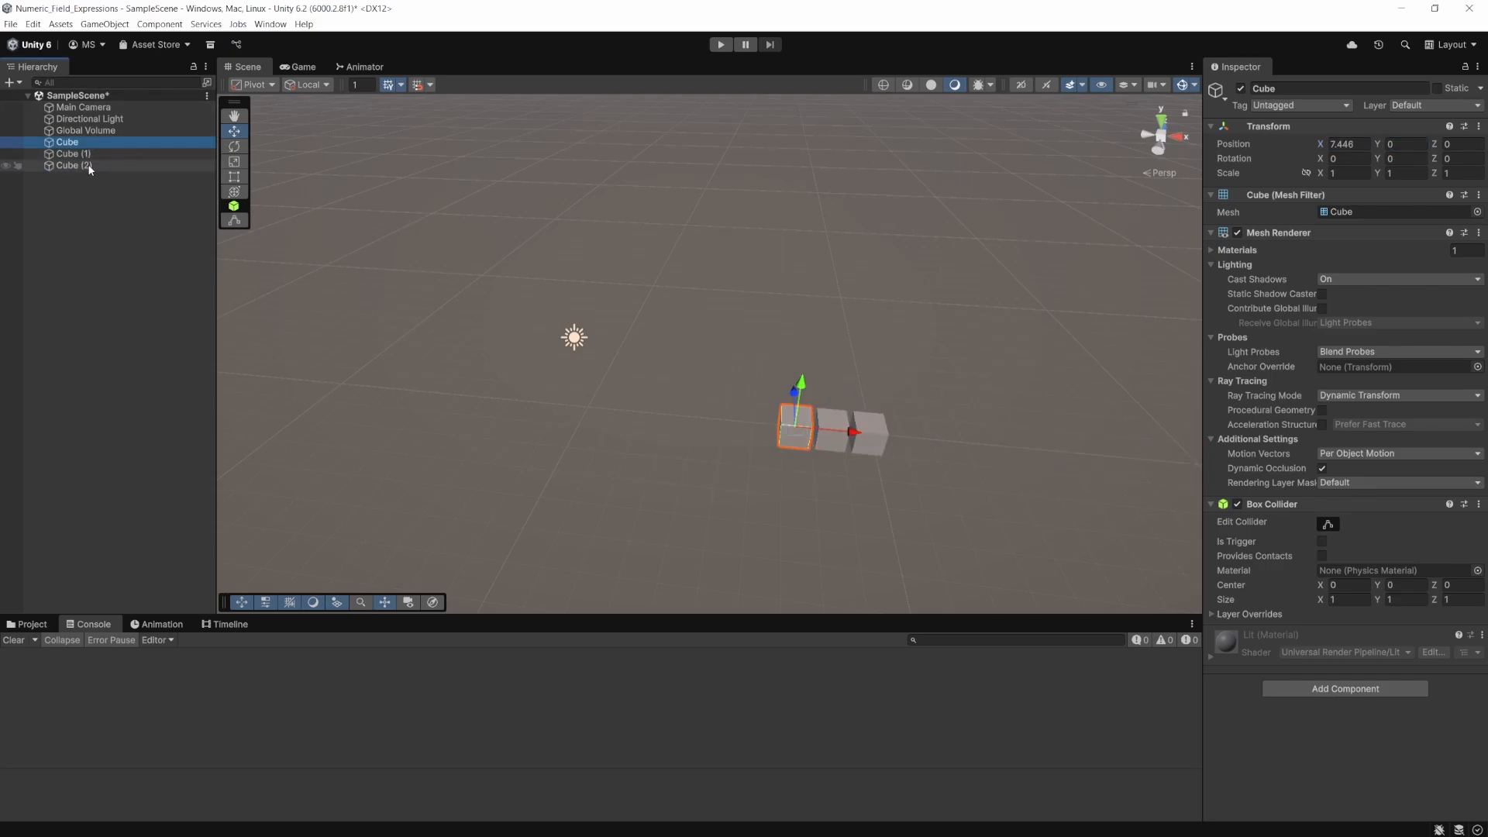
left_click(92, 155)
left_click(91, 165, "shift")
key("Delete")
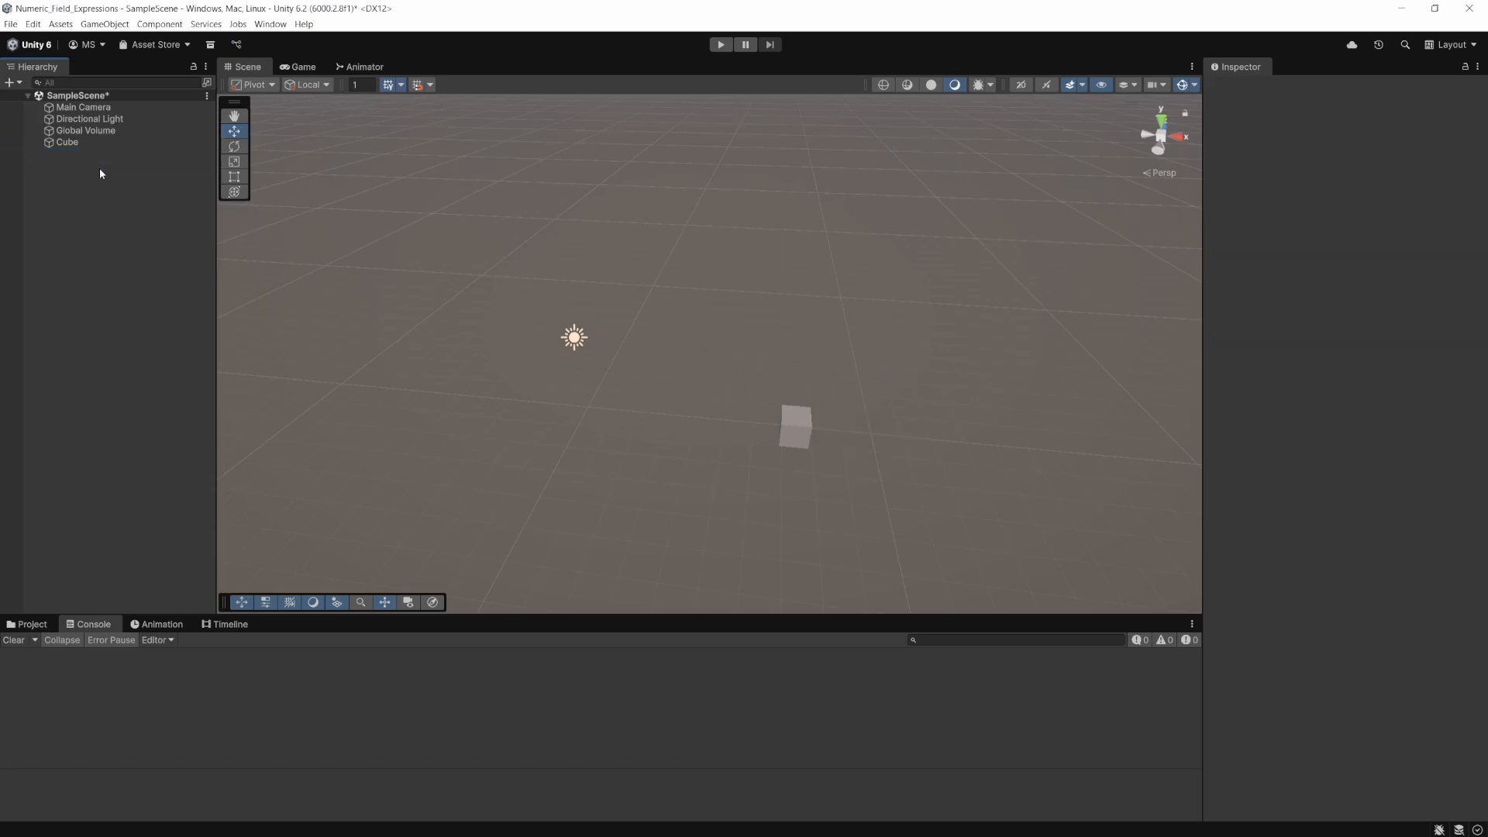
- Reset the remaining Cube's X position to 0
left_click(178, 145)
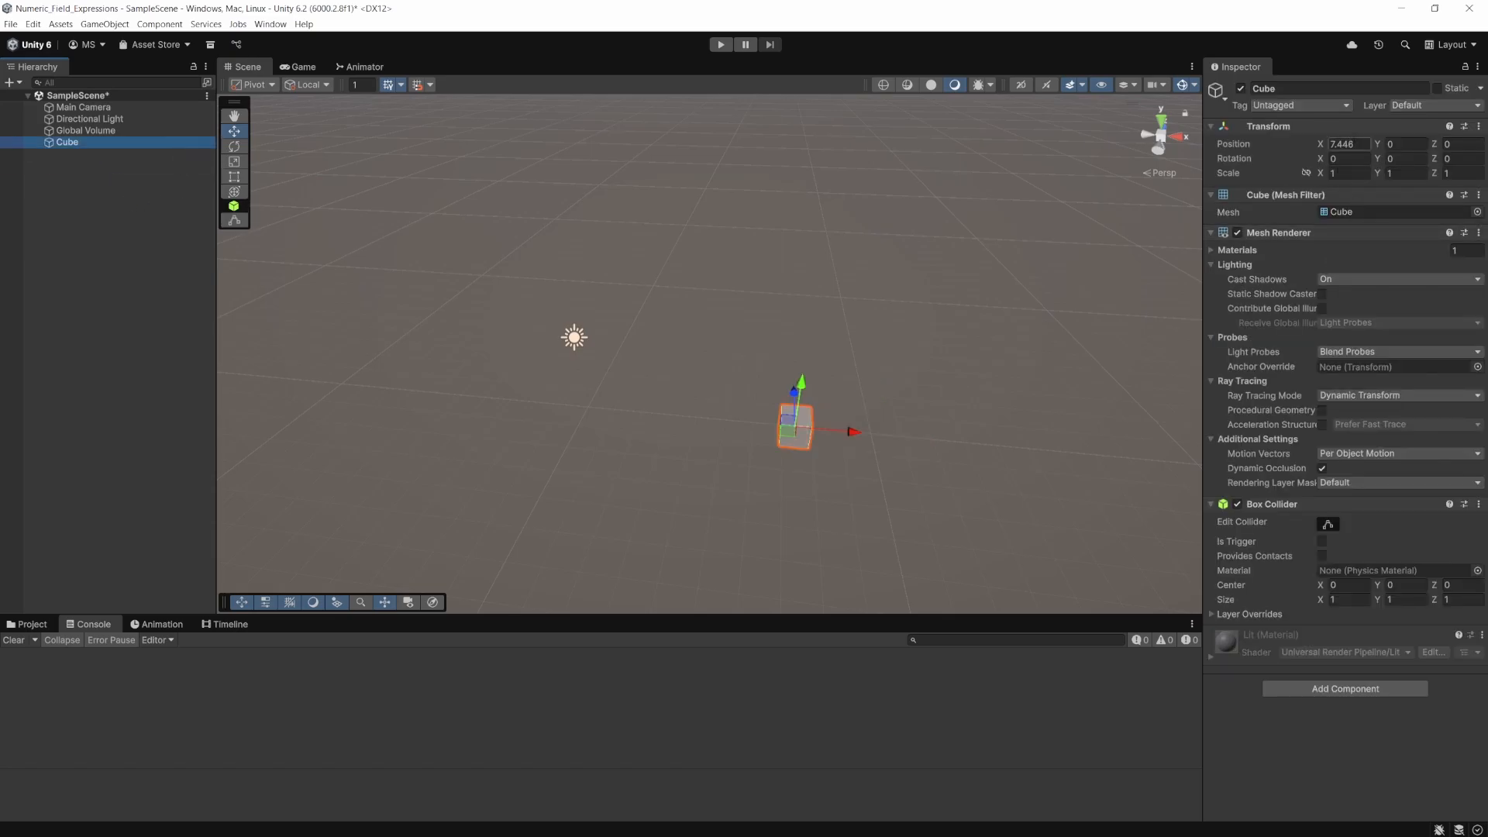
left_click(1350, 144)
type("0")
- Duplicate the Cube repeatedly to create nine copies, Cube (1) to Cube (9)
left_click(108, 142)
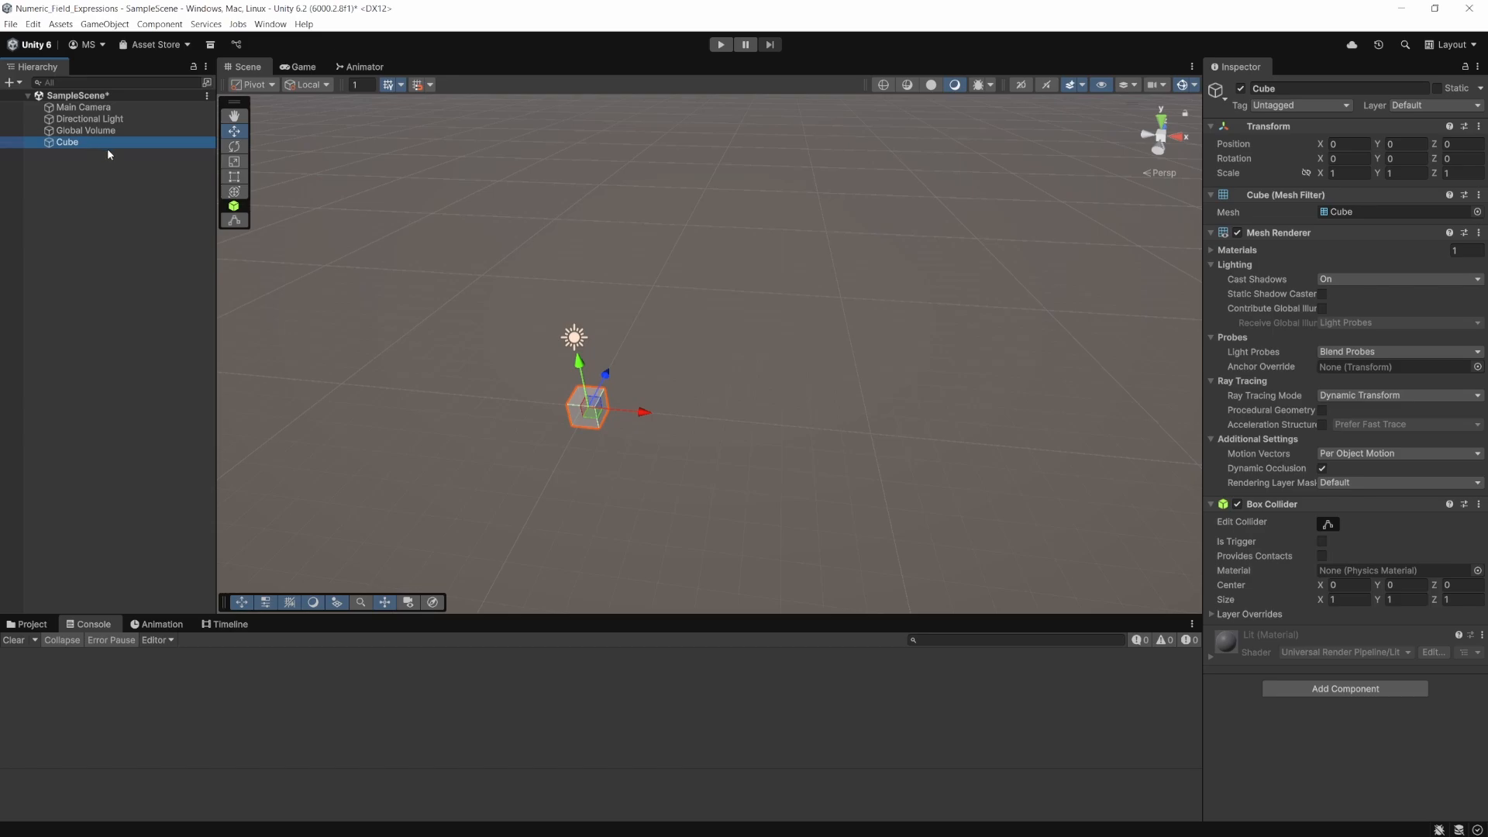
key("ctrl+d")
key("ctrl+d")
key("ctrl+d")
key("ctrl+d")
key("ctrl+d")
key("ctrl+d")
key("ctrl+d")
key("ctrl+d")
key("ctrl+d")
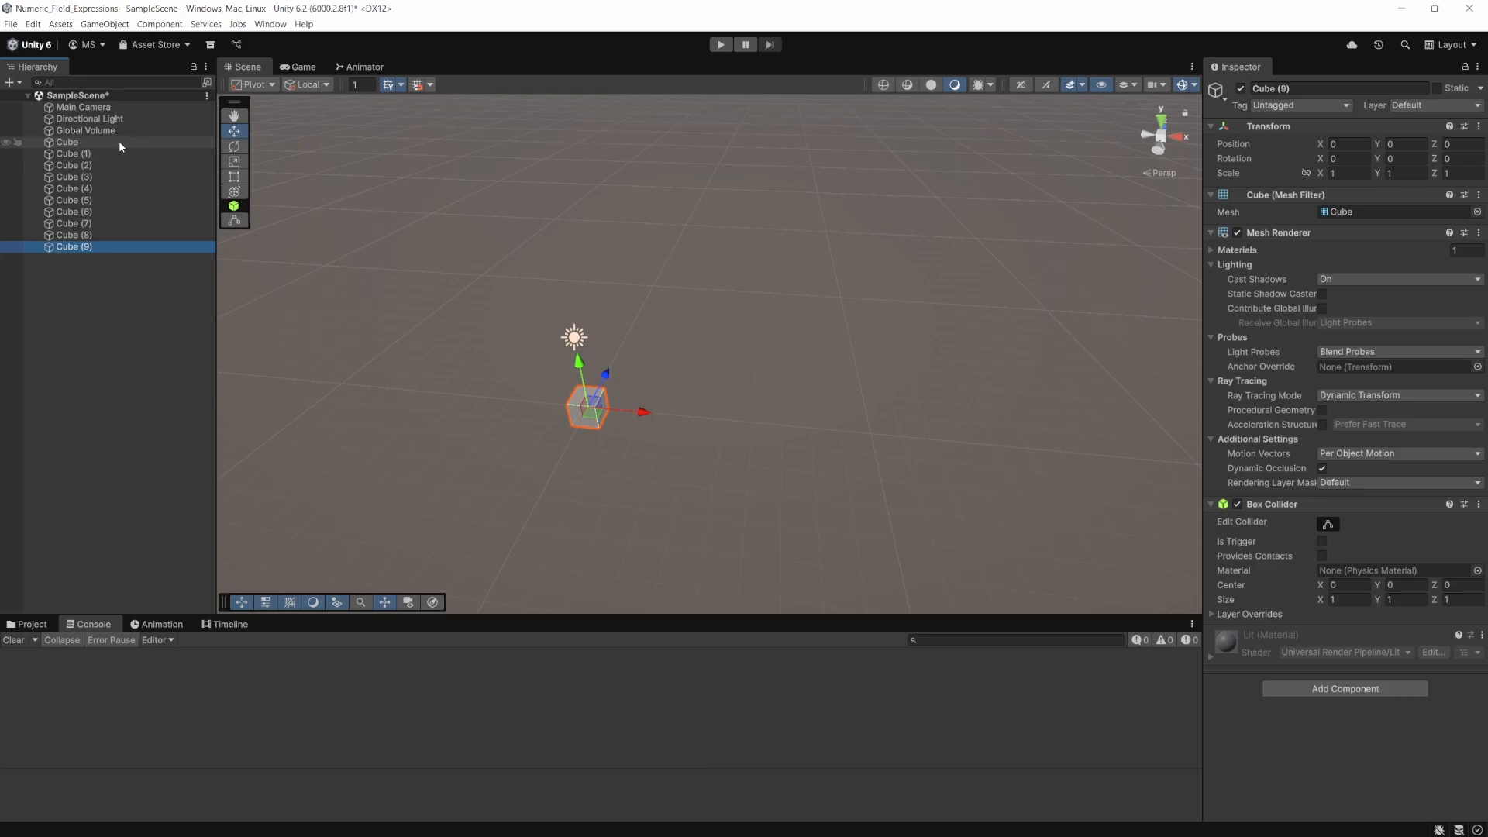
- Select all ten cubes and distribute them linearly by setting their X position to L(0,10)
left_click(118, 141)
left_click(108, 247, "shift")
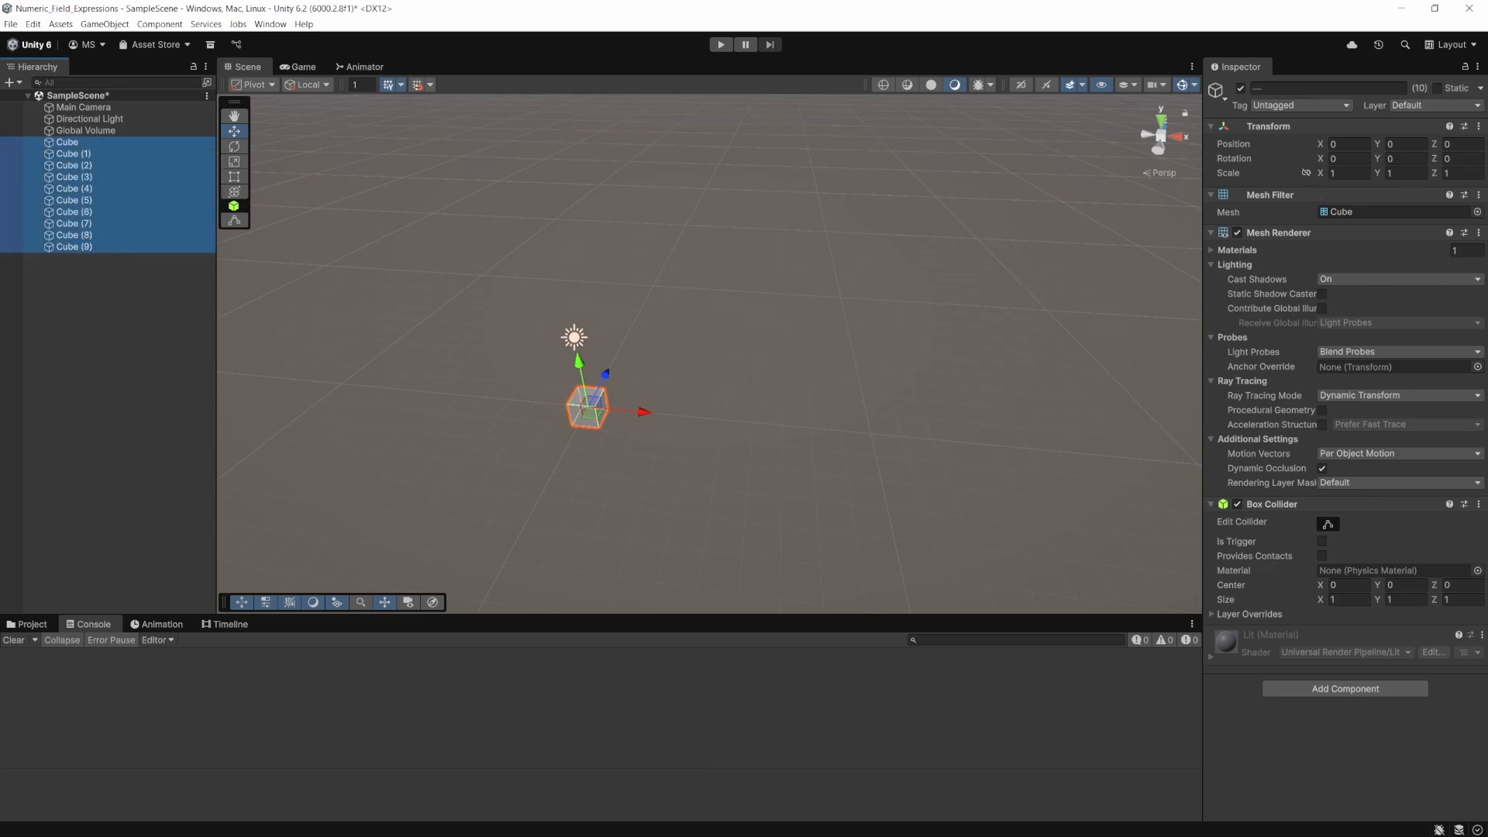
left_click(1353, 144)
type("L(")
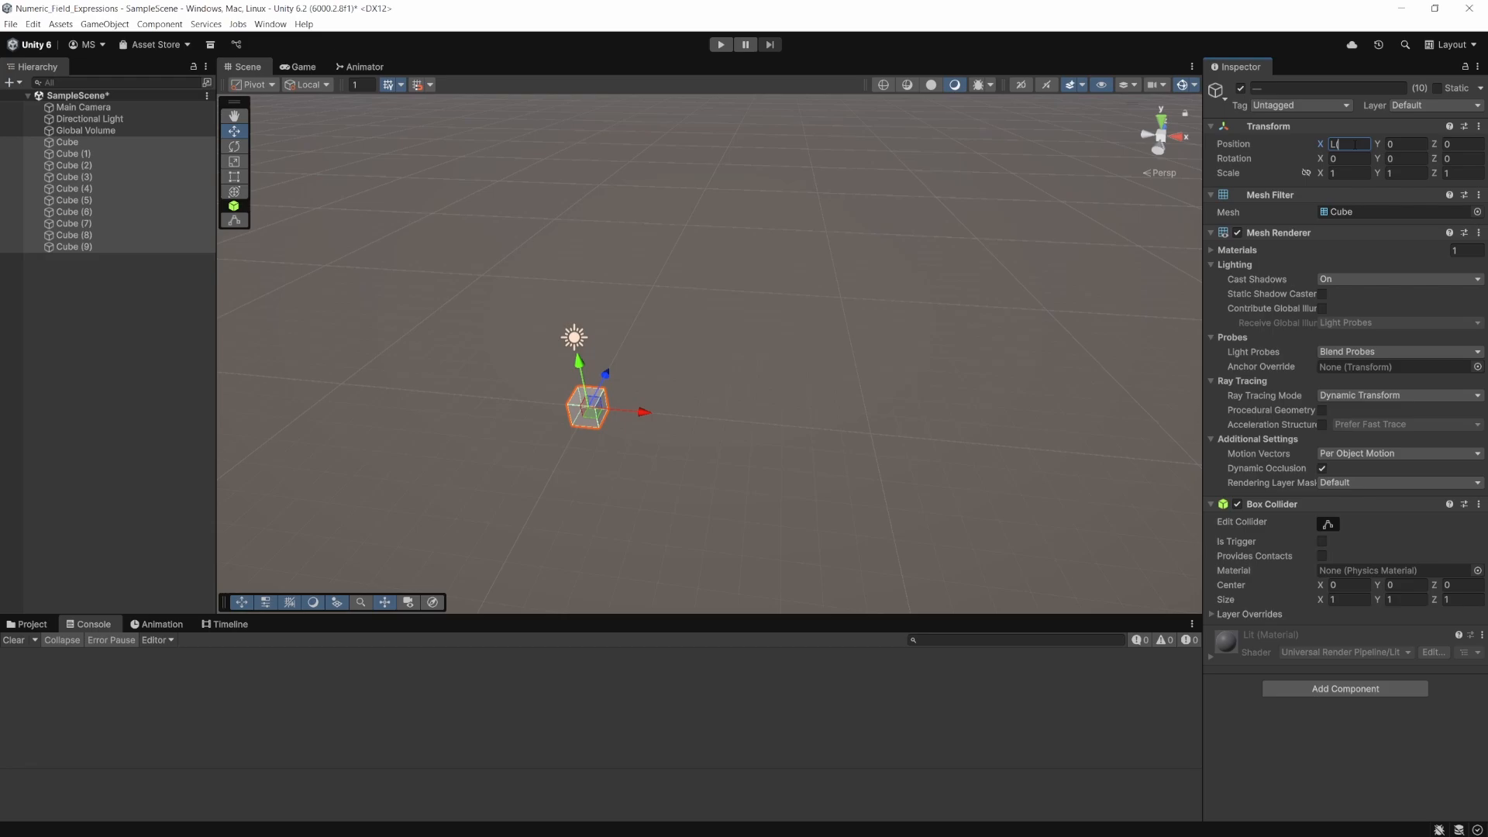
type("0,10)")
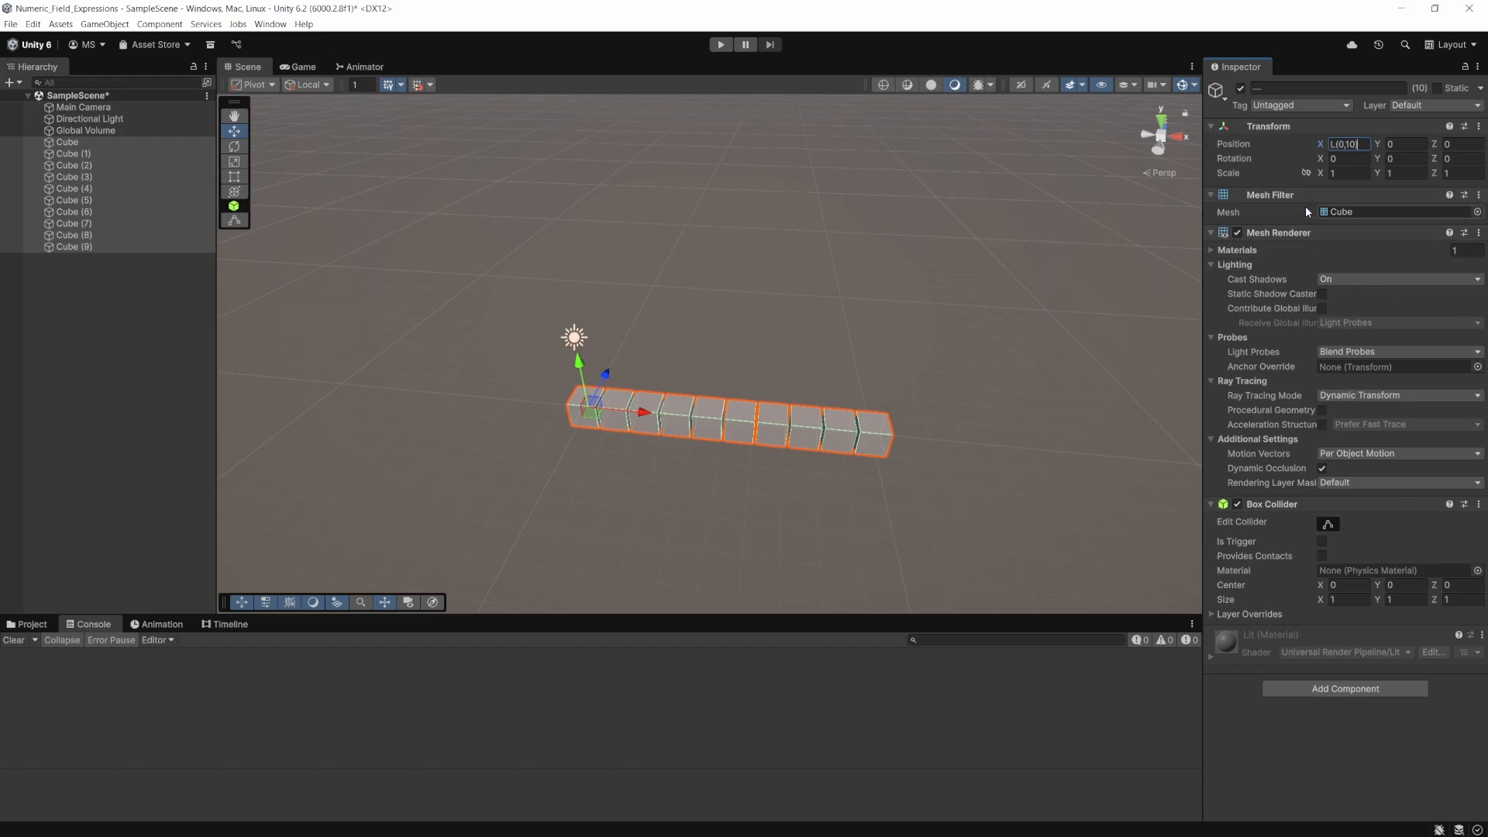
key("Return")
- Spread the ten cubes evenly with the X position expression L(-10,10), and check the X positions of Cube and Cube (9)
left_click(1333, 144)
type("L(-10,10)")
key("Return")
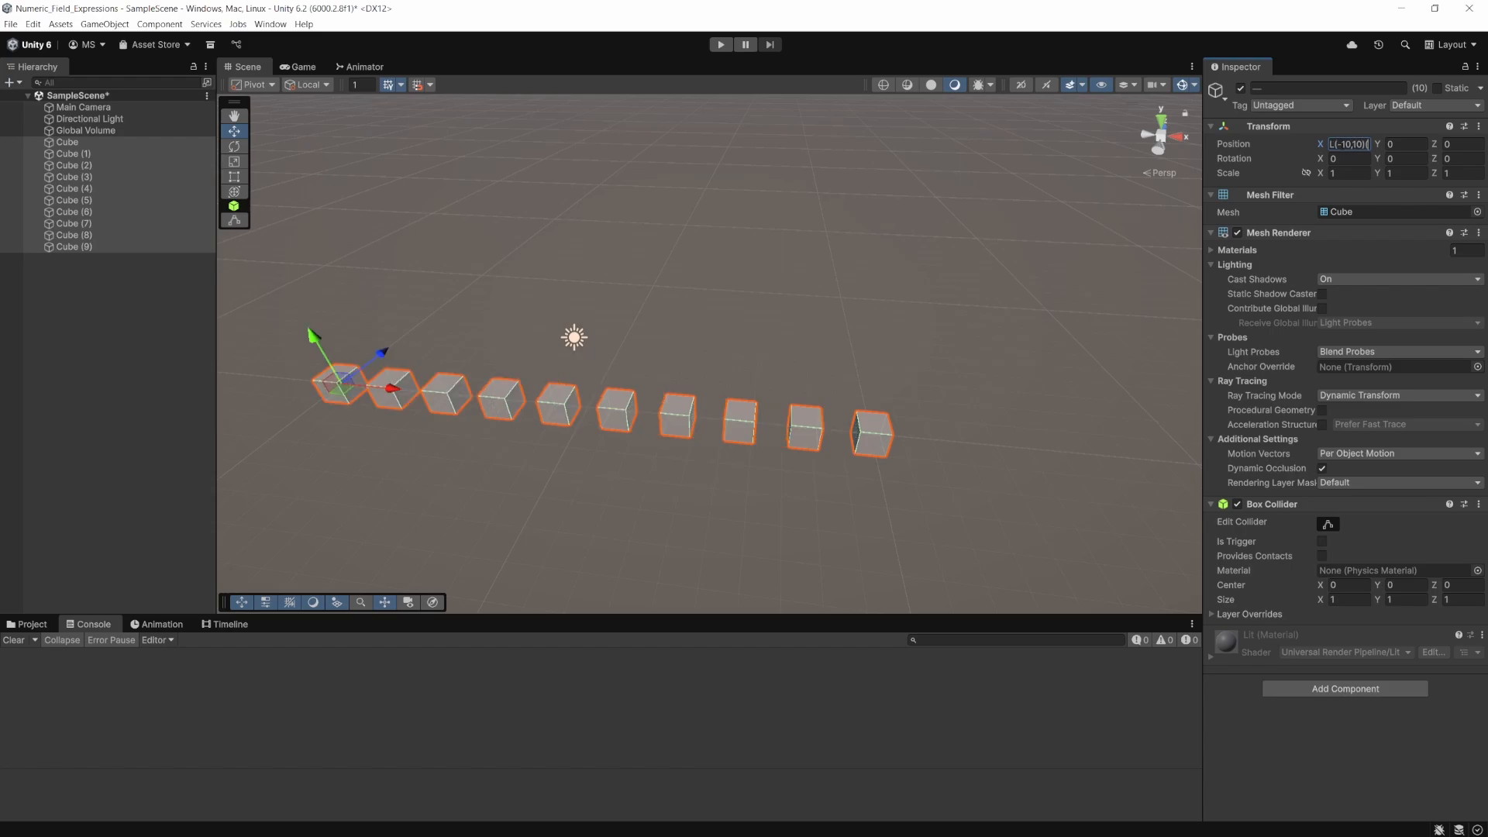
left_click(110, 145)
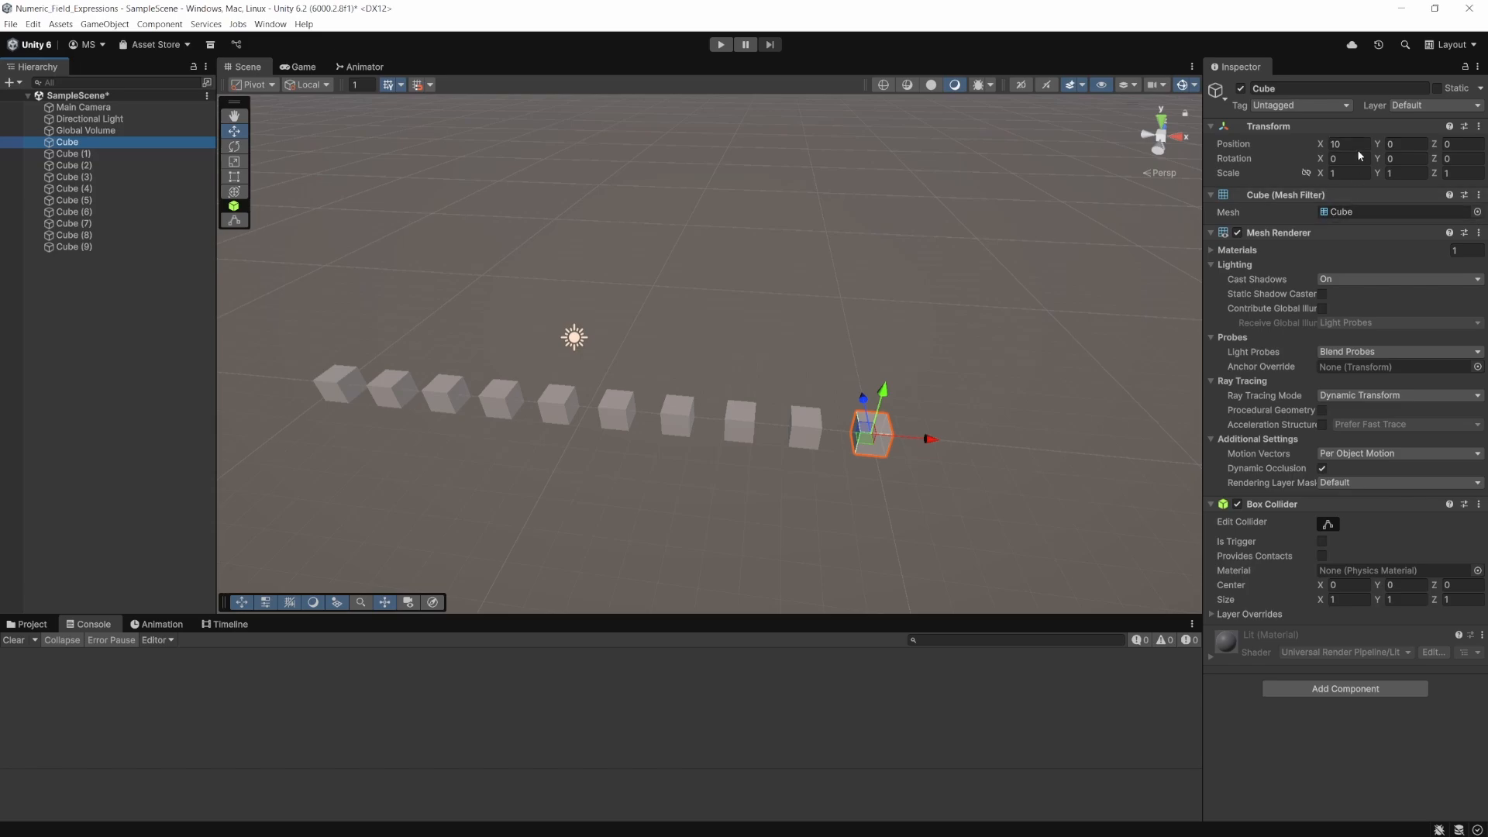
left_click(118, 248)
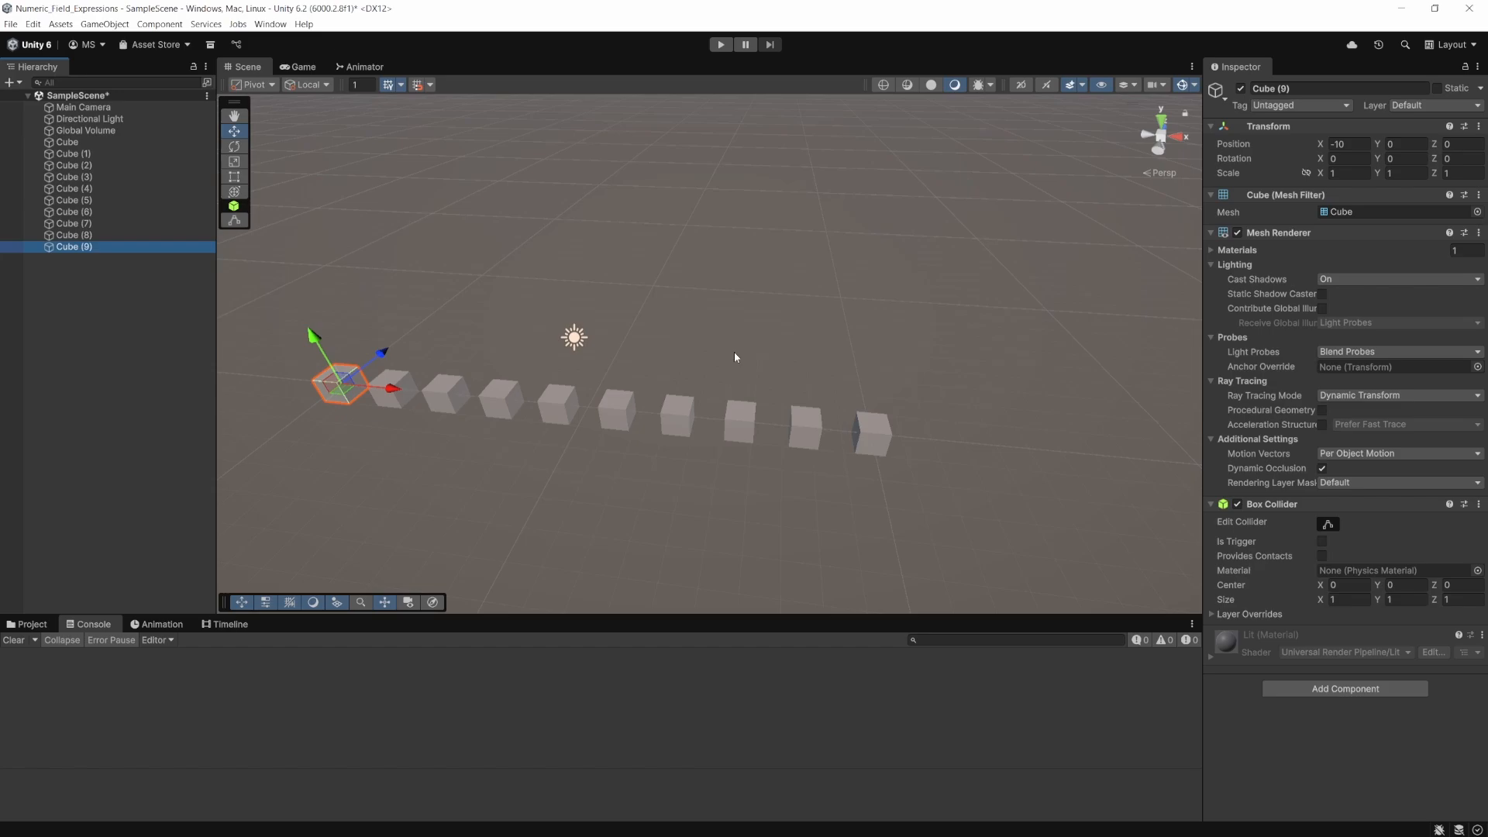
- Select all ten cubes and randomize their X positions with the expression R(-10,10)
left_click(67, 143)
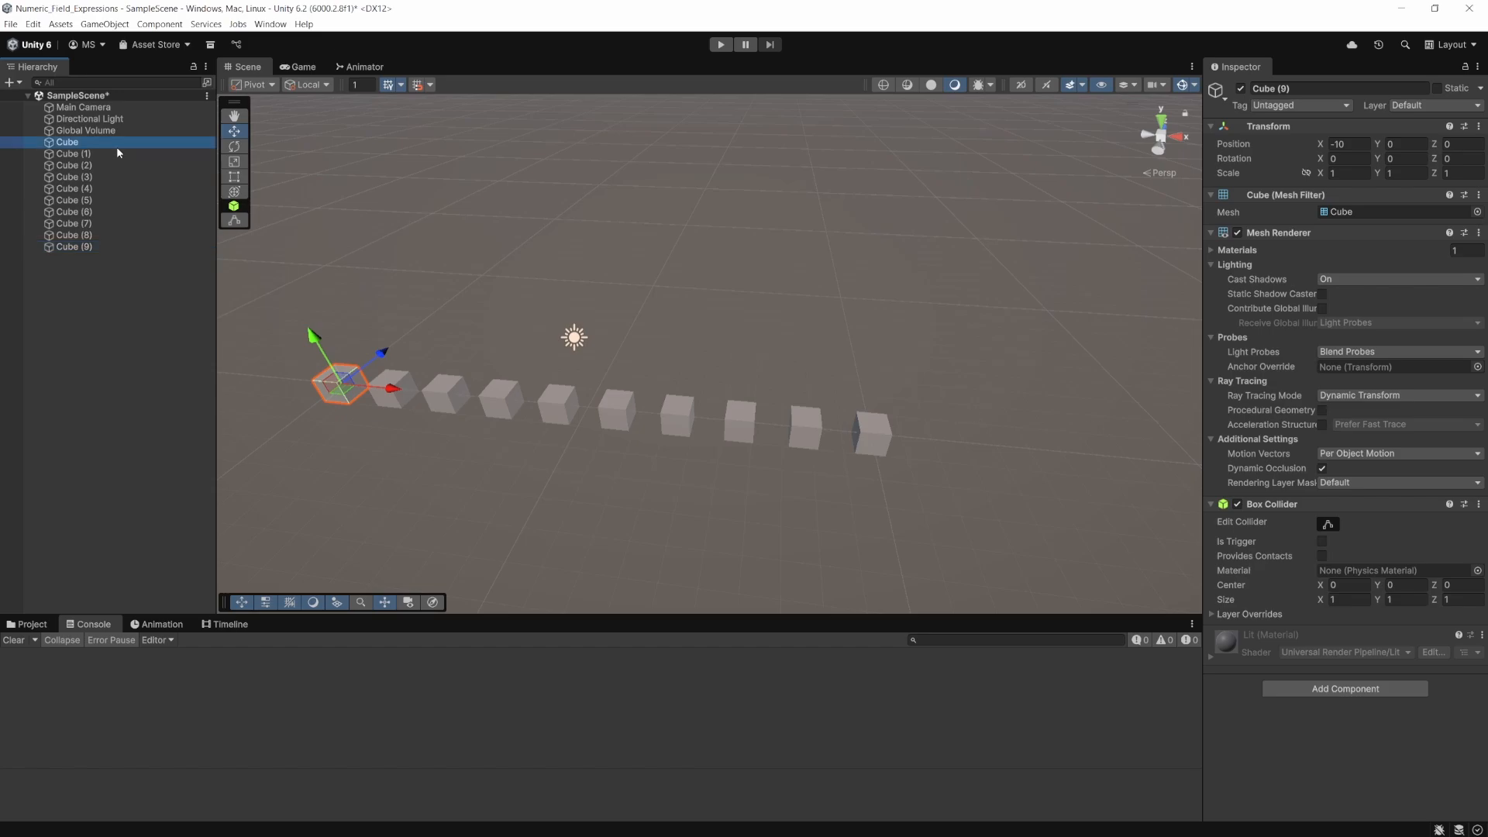
left_click(86, 245, "shift")
left_click(1349, 144)
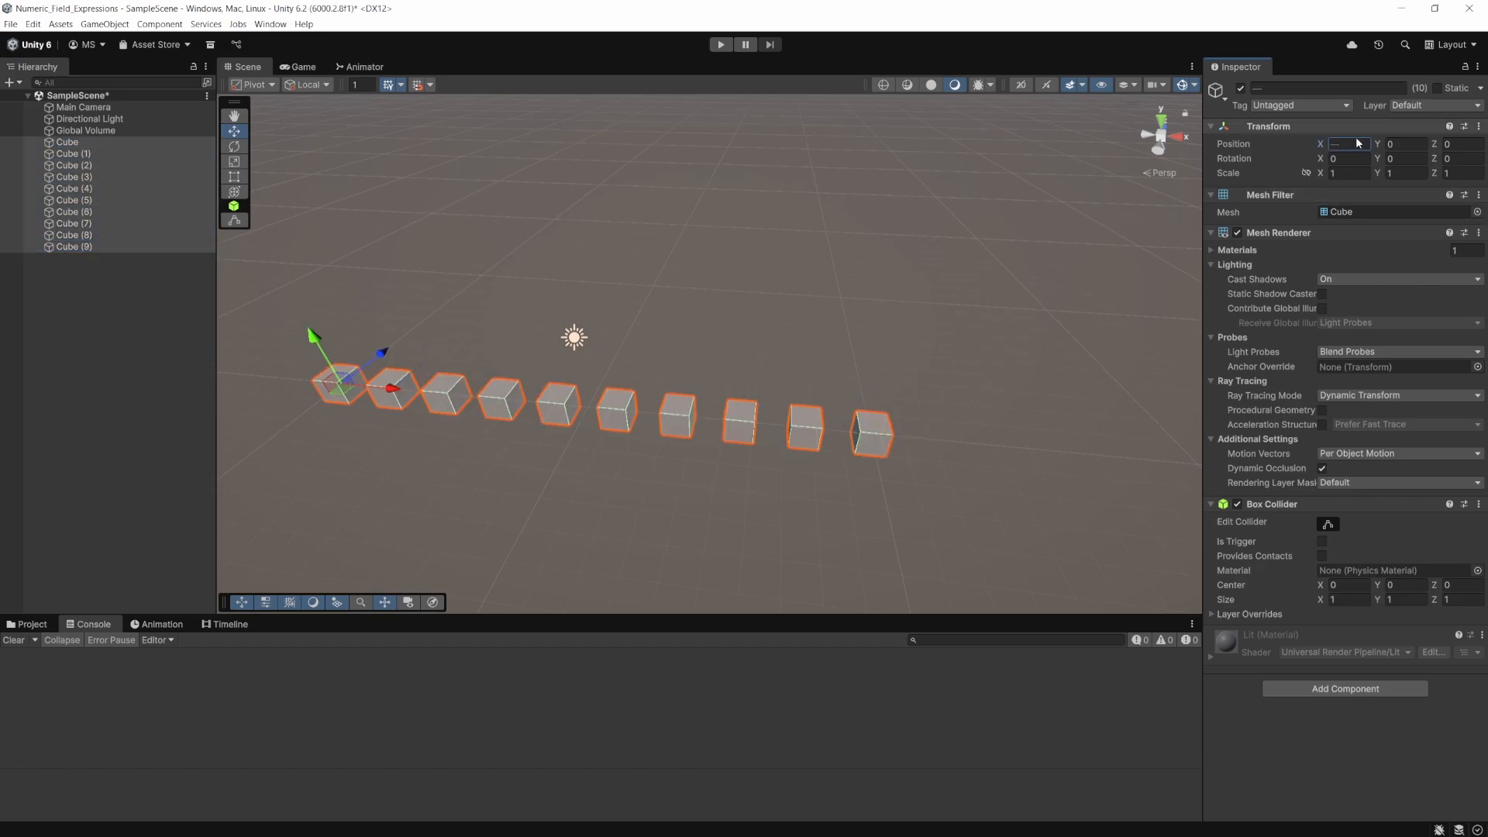
type("R(-")
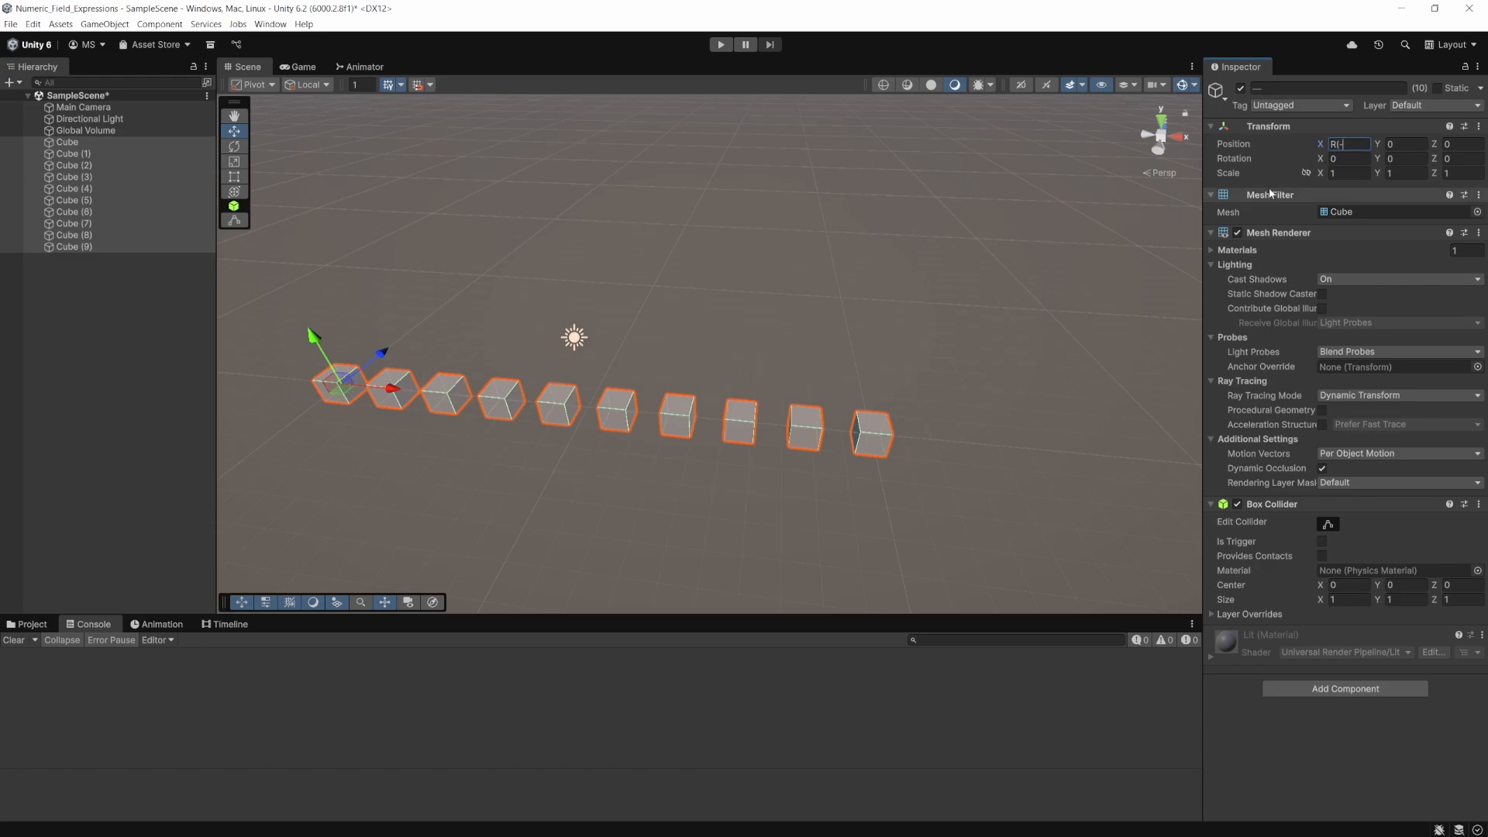
type("10,10)")
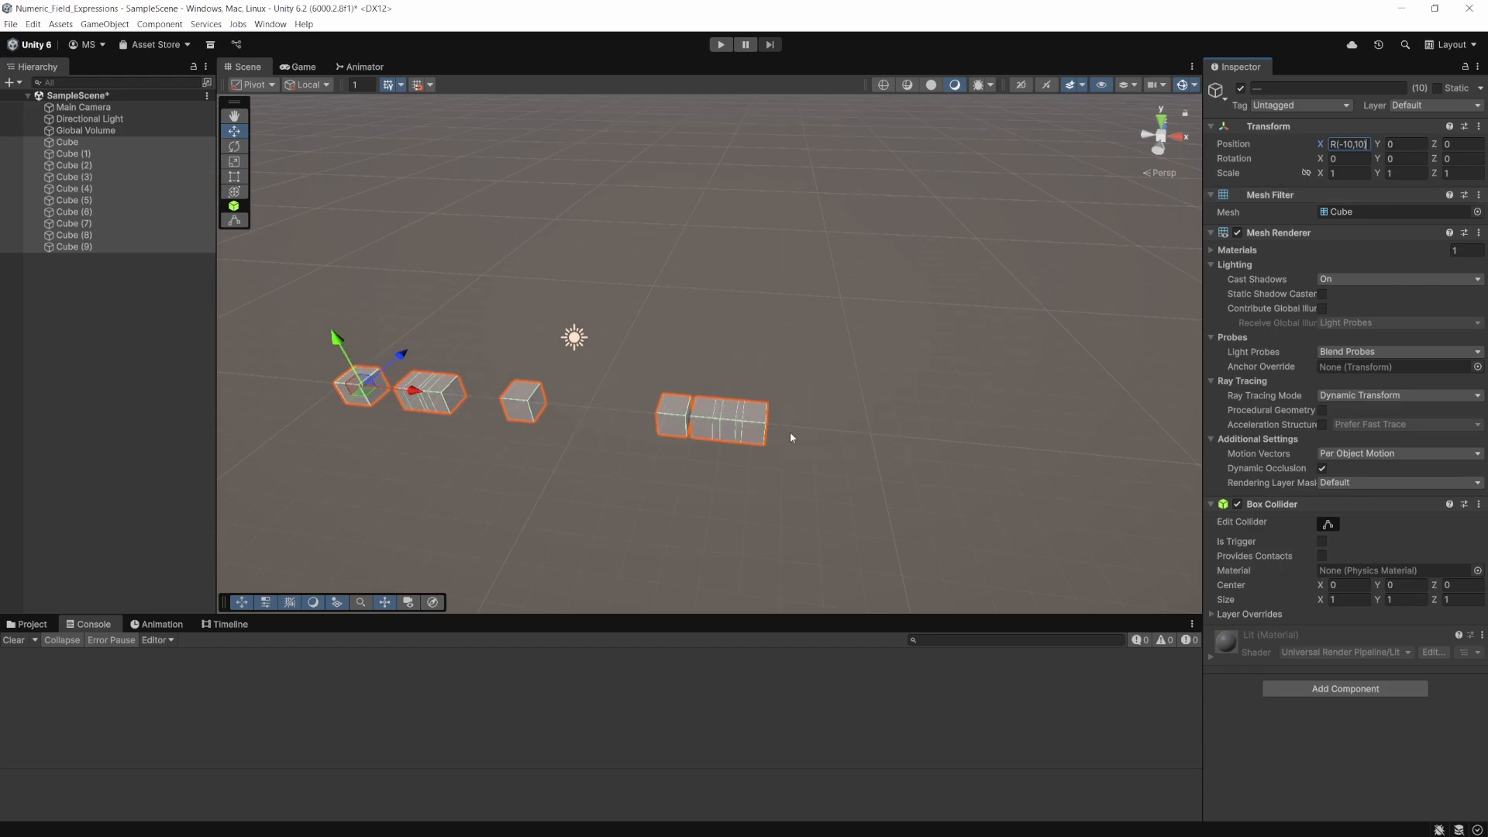
key("Return")
- Copy the cosine expression from the Unity Manual's "Combine expressions" section in the browser and set the ten cubes' X position in Unity to cos(L(0,2*pi))*5
left_click_drag(1487, 84, 477, 131)
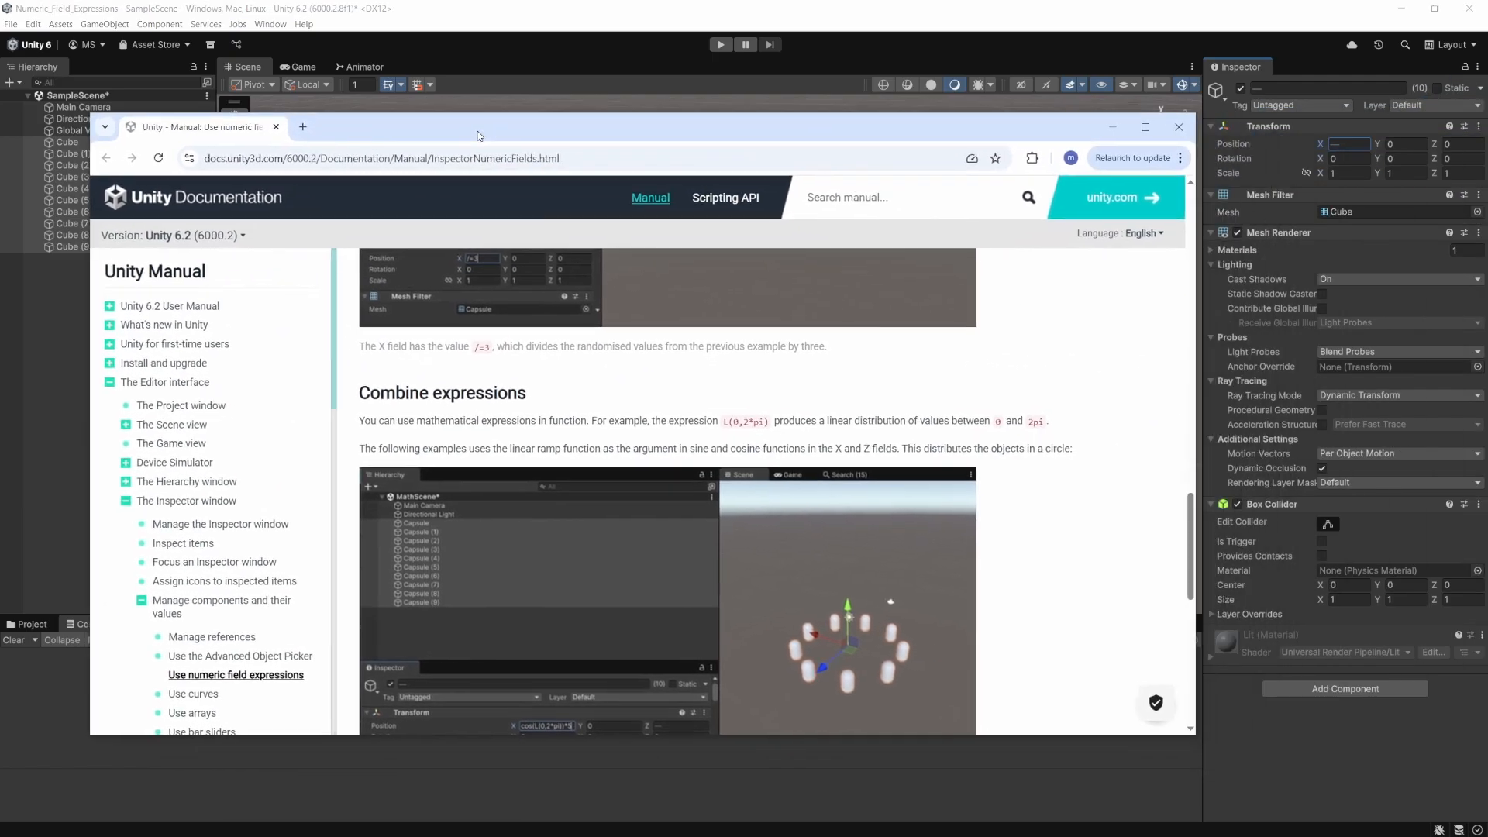
double_click(478, 134)
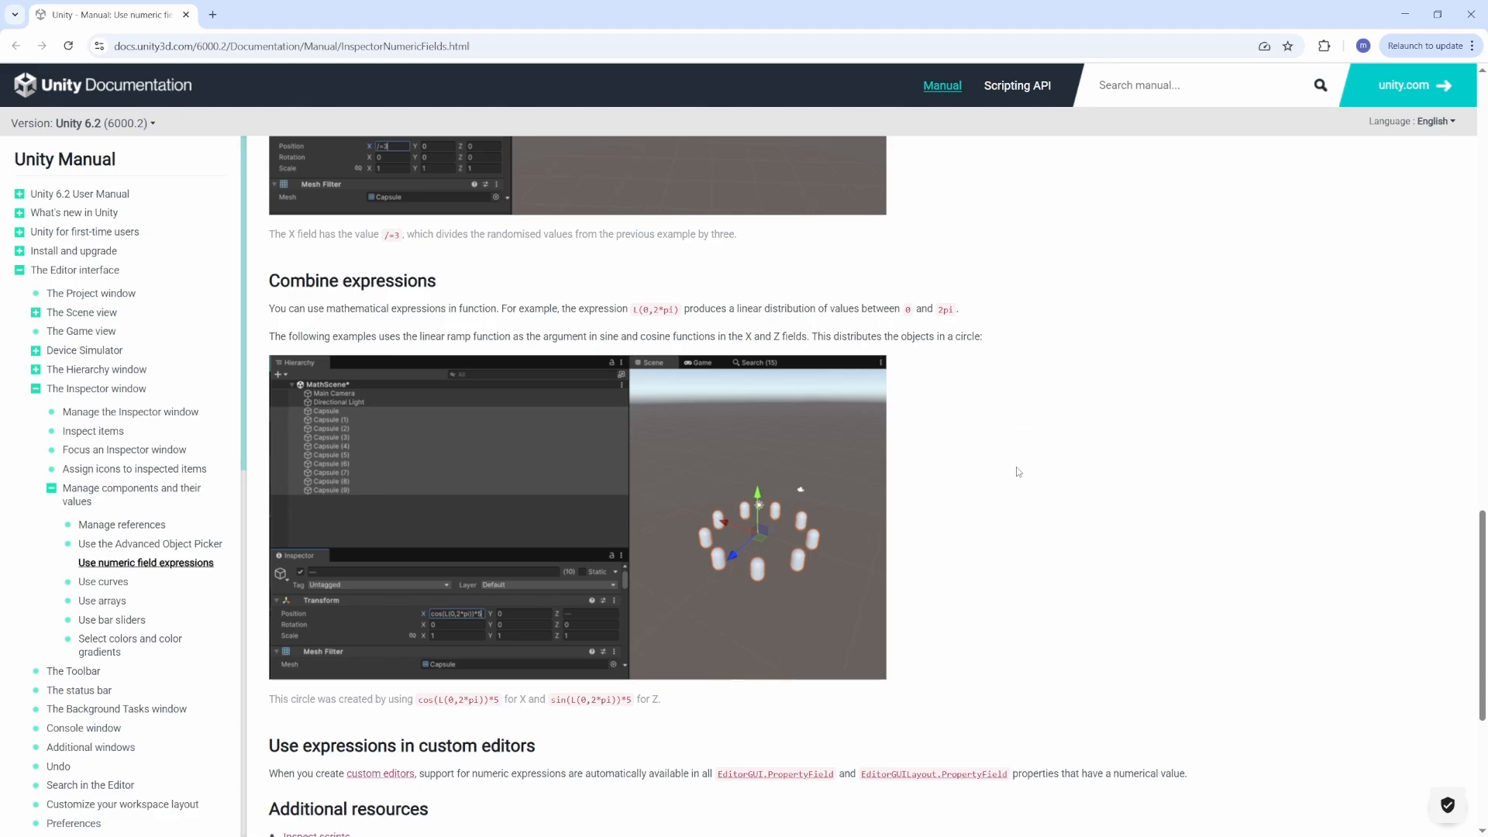
scroll(1017, 472, "down", 4)
scroll(970, 495, "up", 3)
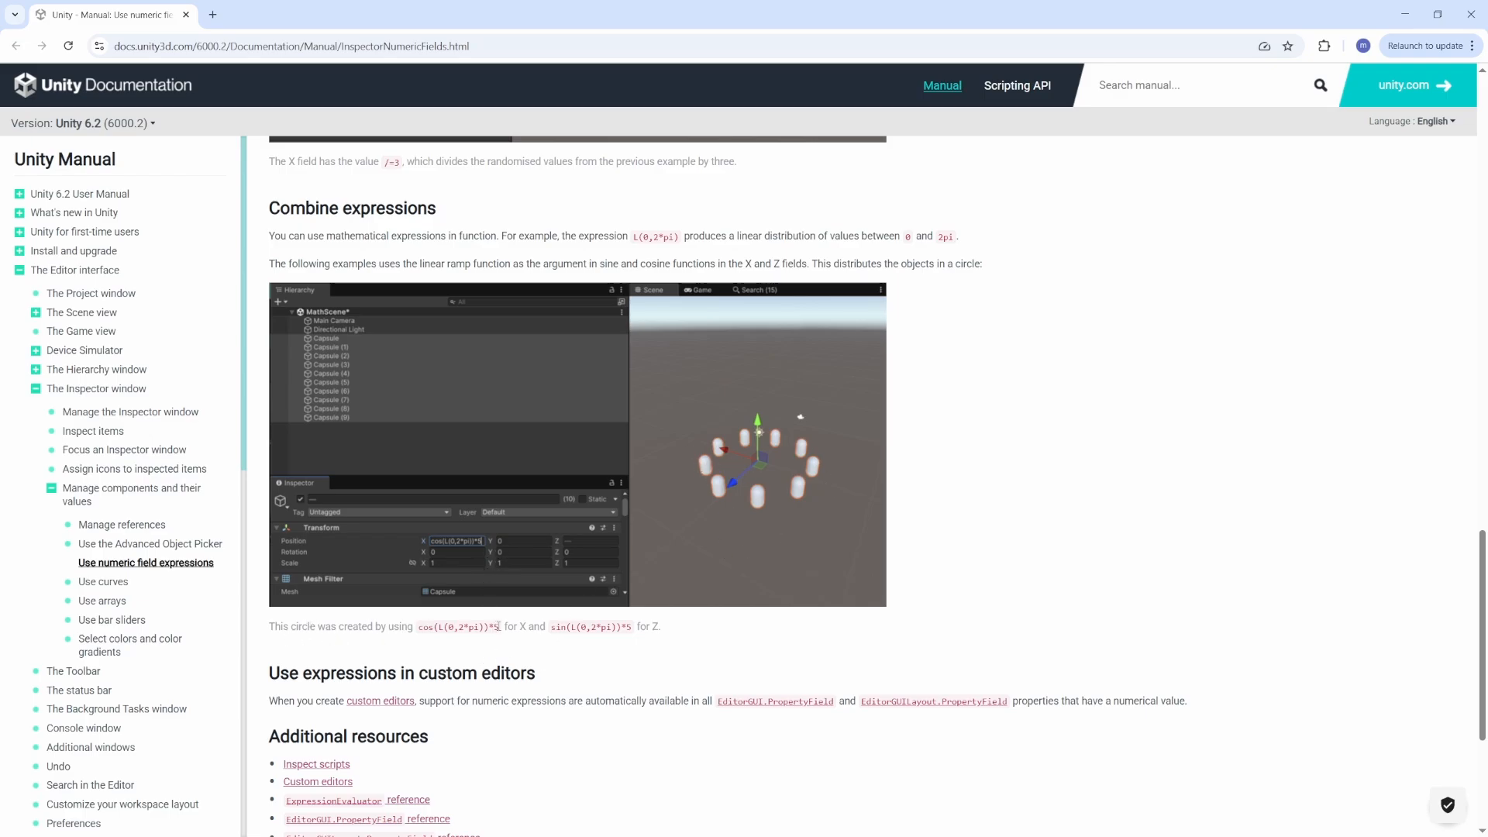
left_click_drag(499, 626, 420, 627)
key("ctrl+c")
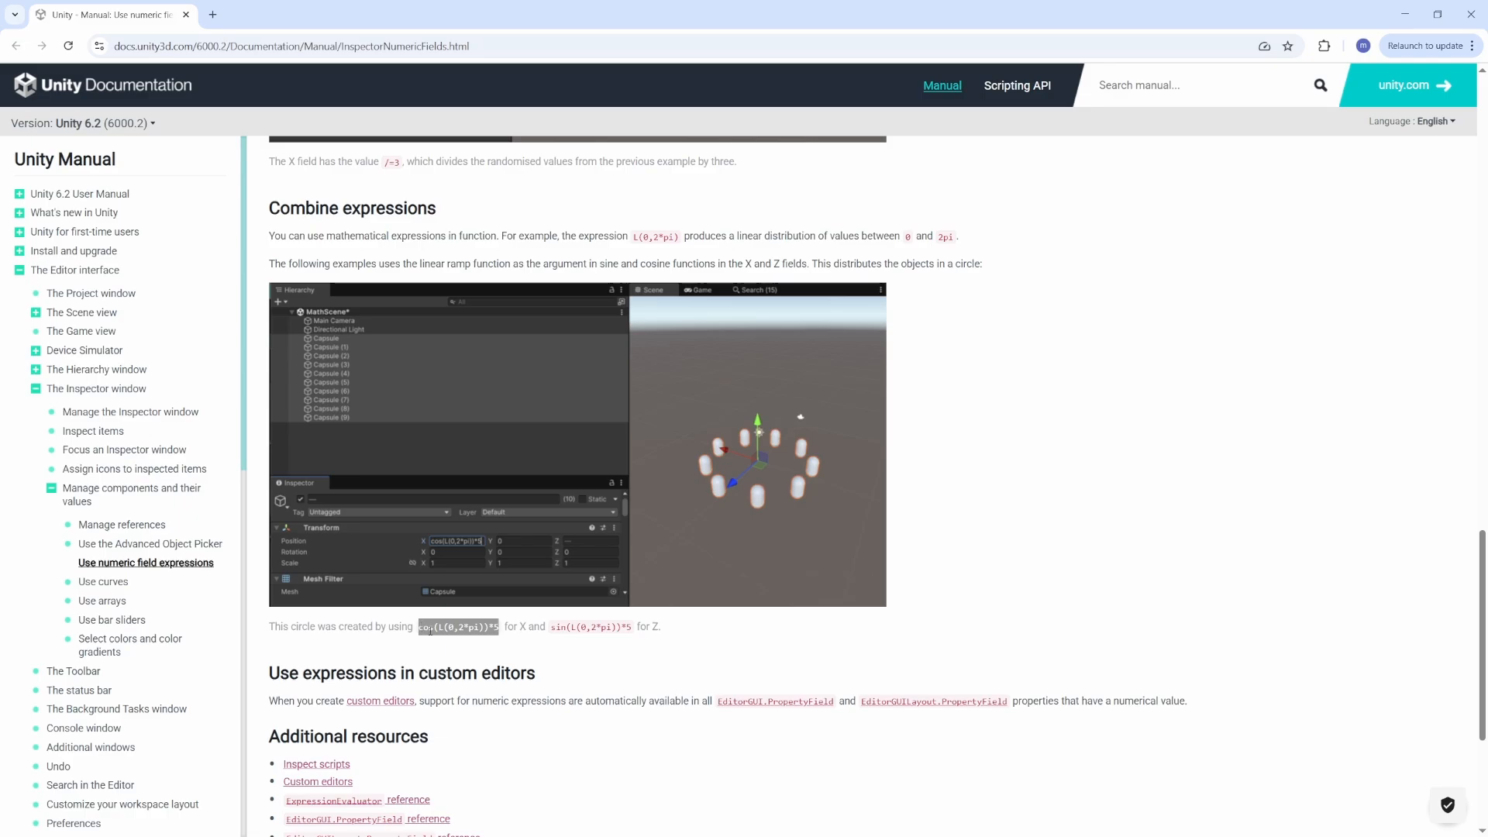
key("alt+Tab")
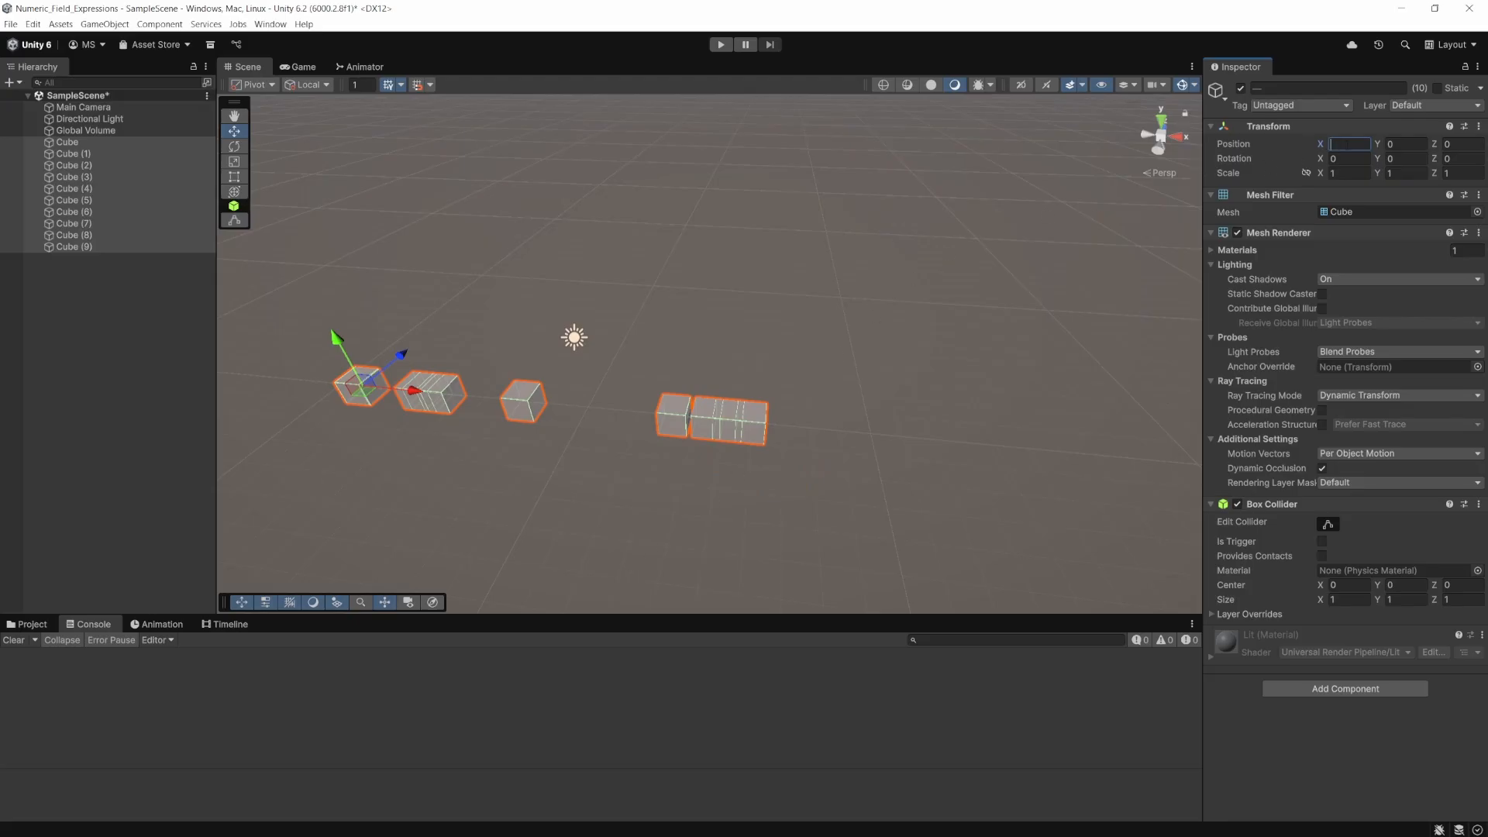
key("ctrl+v")
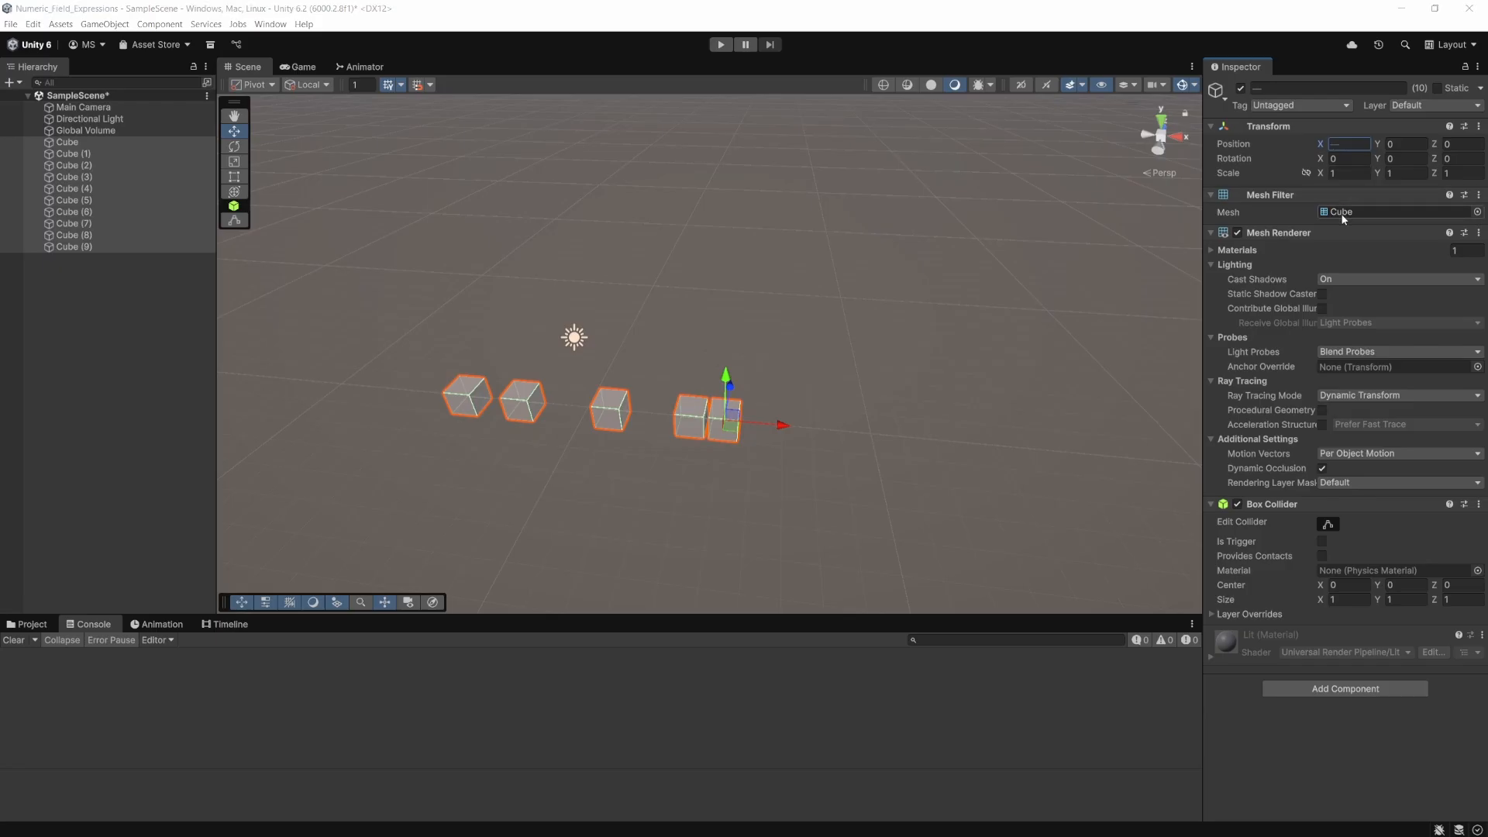
- Copy the sine expression from the manual page in the browser and set the ten cubes' Z position in Unity to sin(L(0,2*pi))*5
key("alt+Tab")
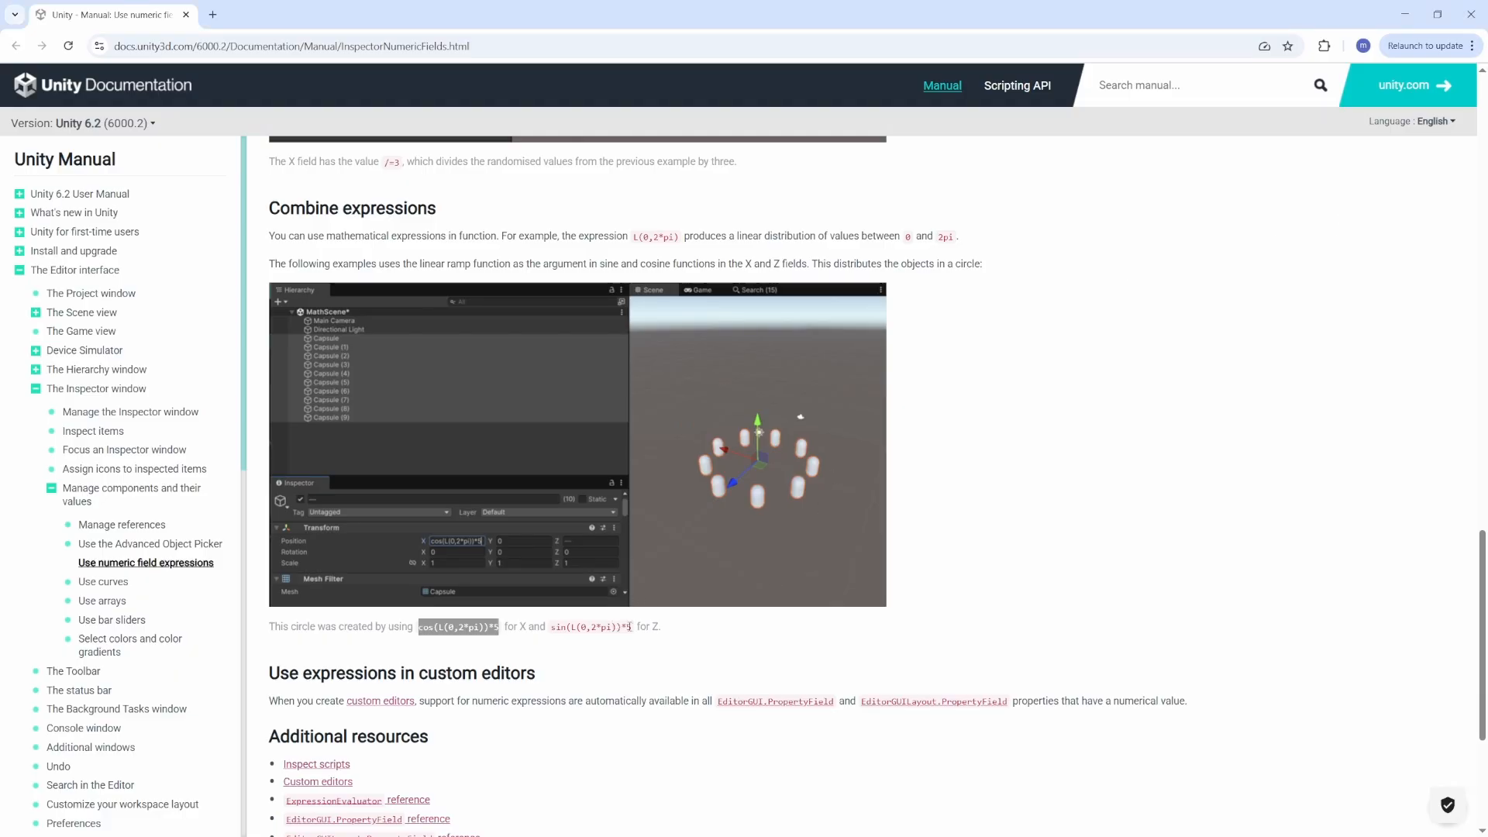
left_click_drag(629, 627, 554, 627)
key("ctrl+c")
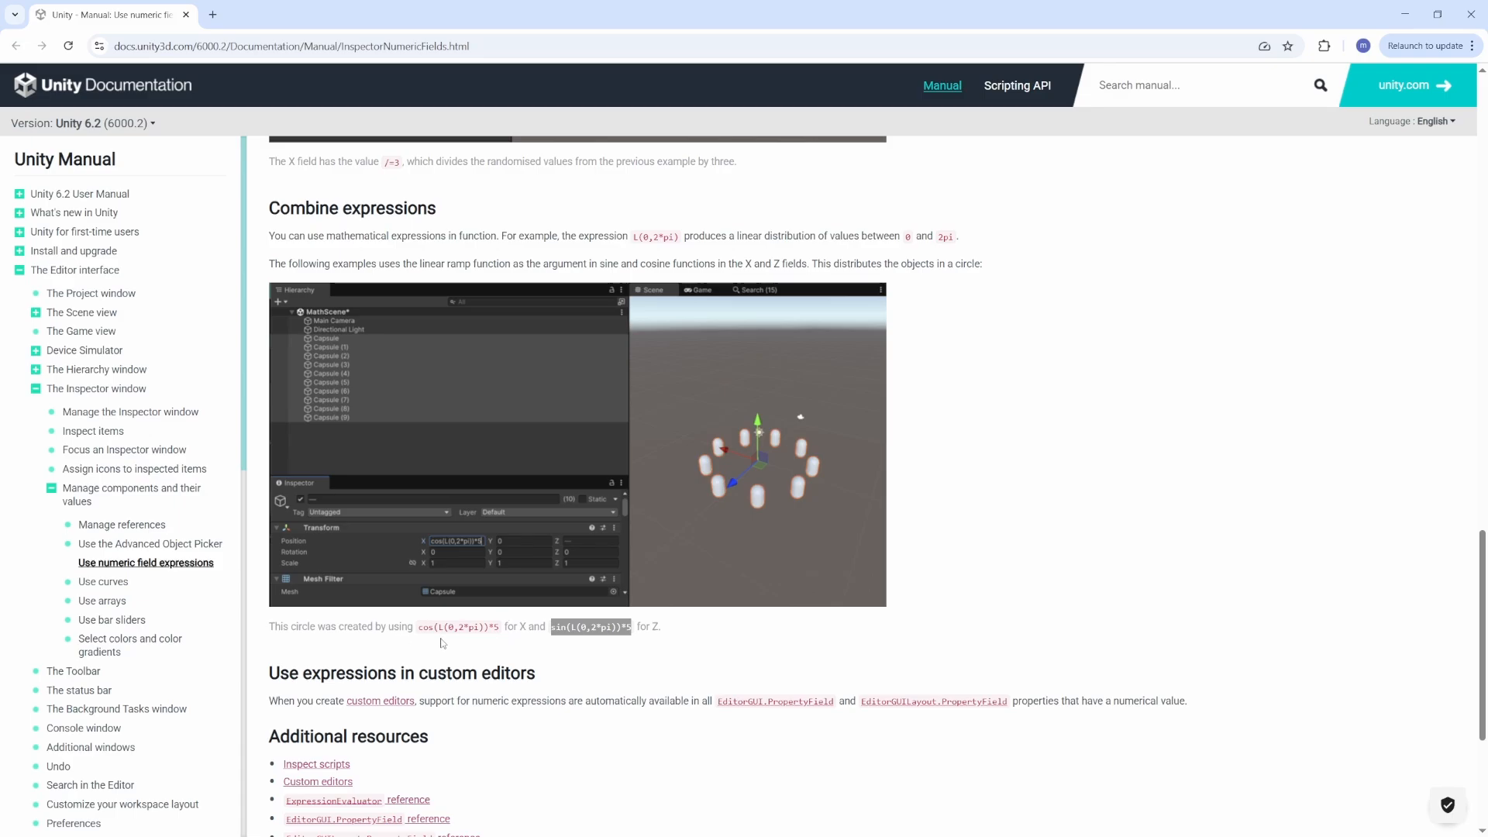
key("alt+Tab")
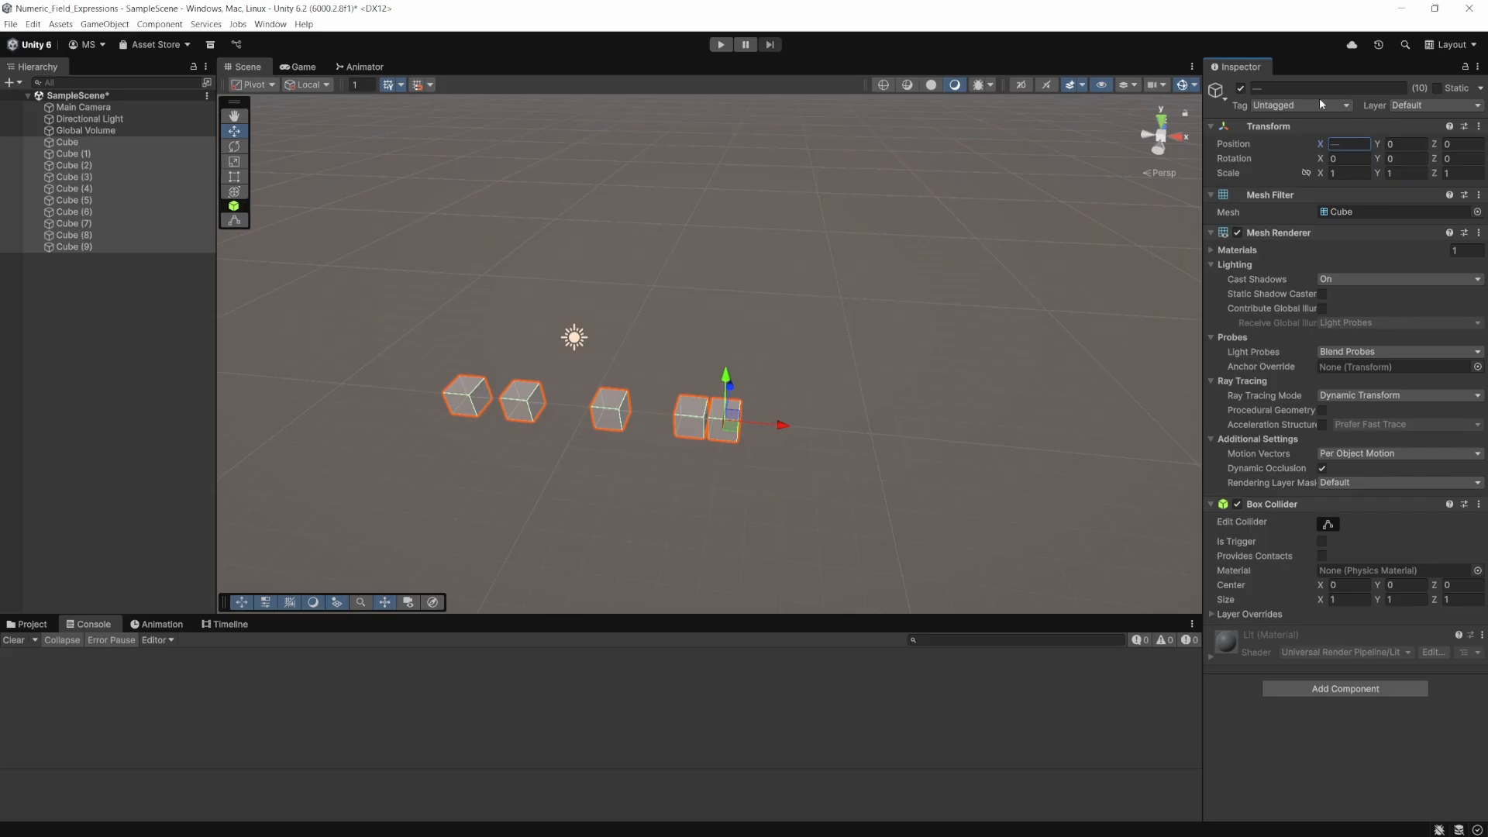
left_click(1458, 145)
key("ctrl+v")
key("Tab")
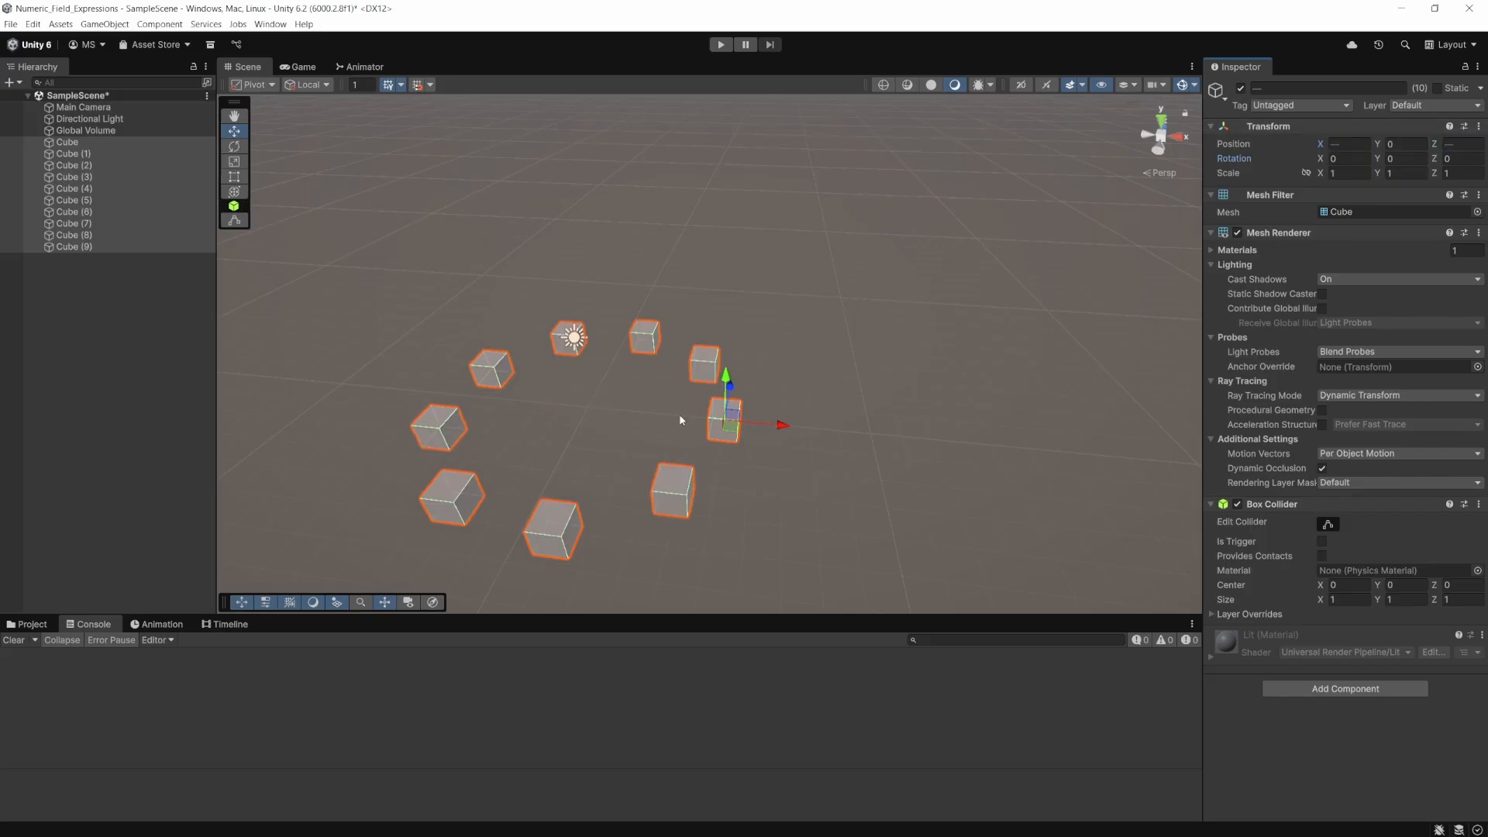